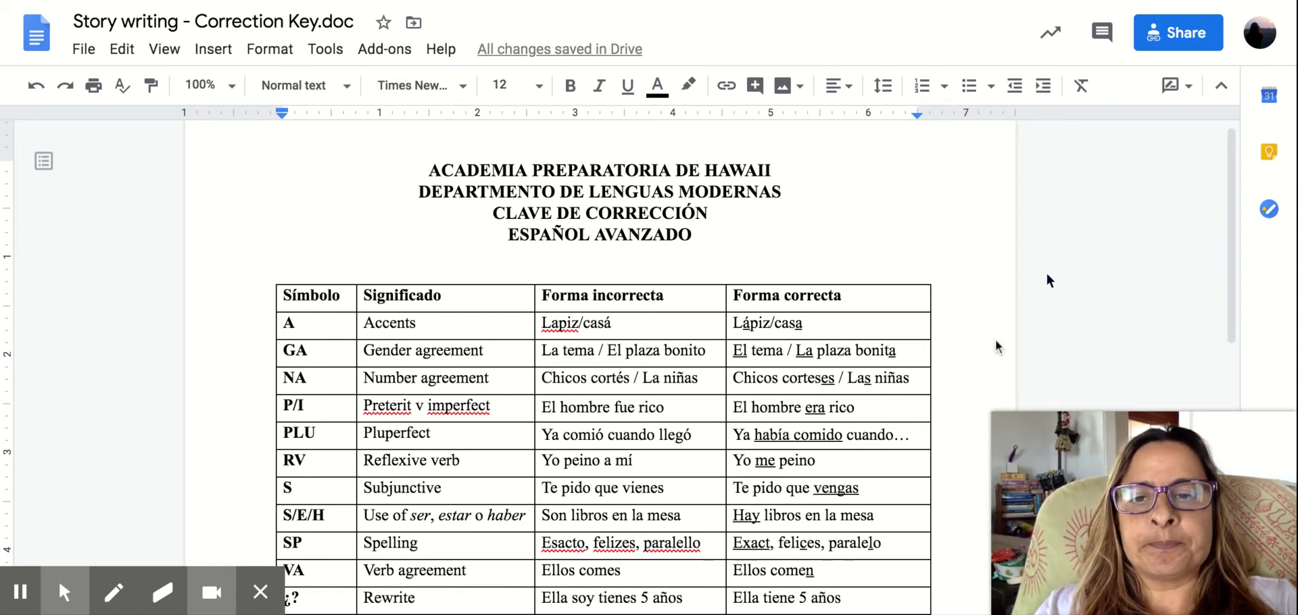
Add "/ O" after the "SP" symbol in the Spelling row of the correction key table.
scroll(772, 439, "down", 3)
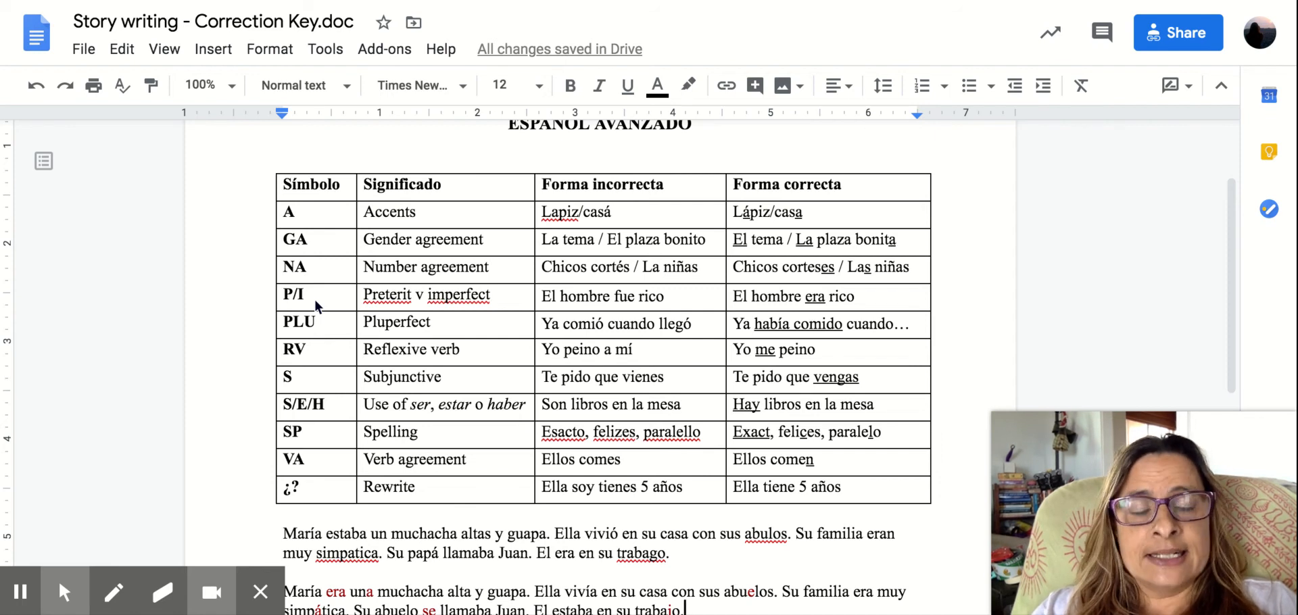
scroll(315, 299, "down", 1)
scroll(315, 299, "up", 1)
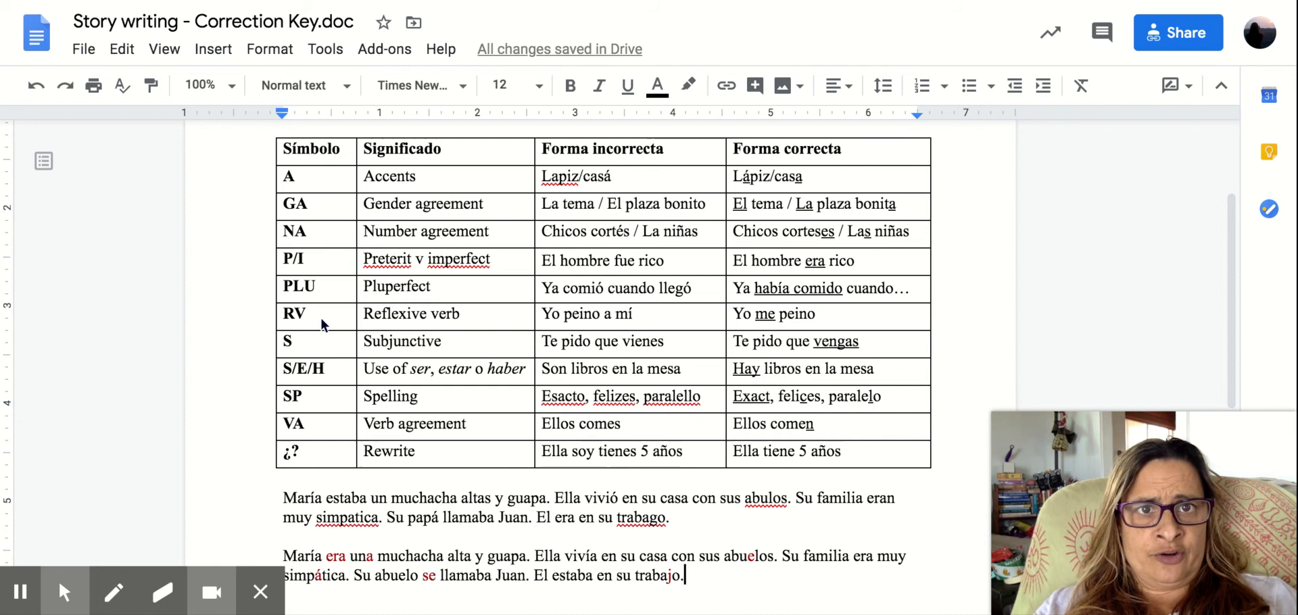
scroll(321, 318, "down", 2)
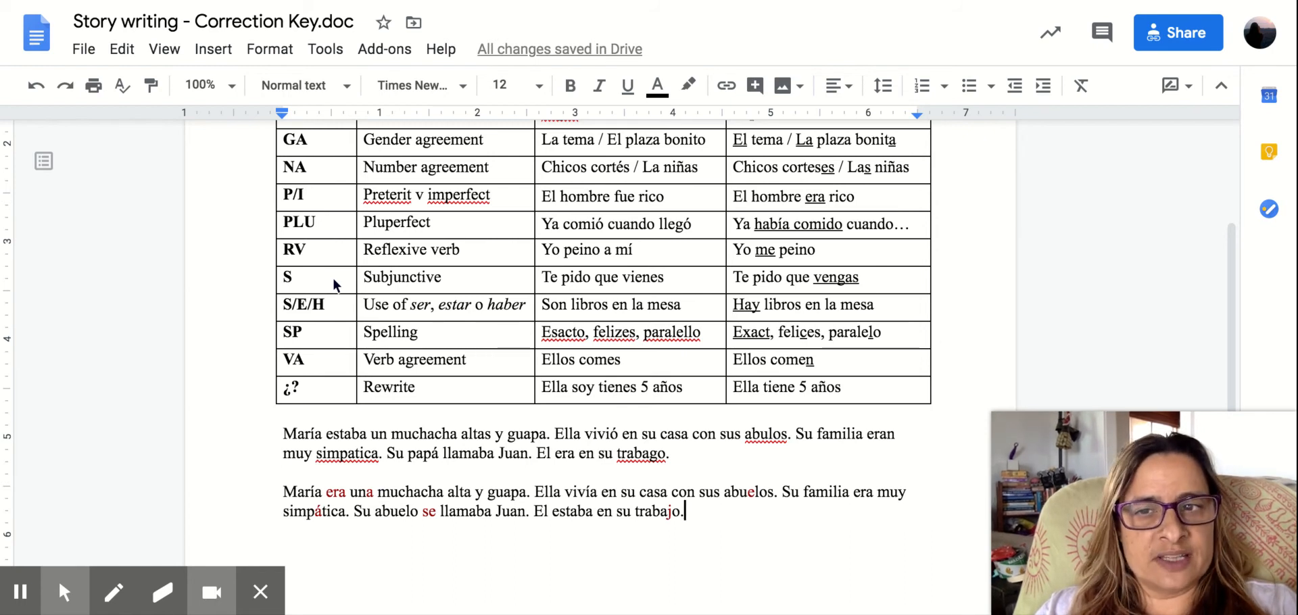
scroll(333, 283, "down", 1)
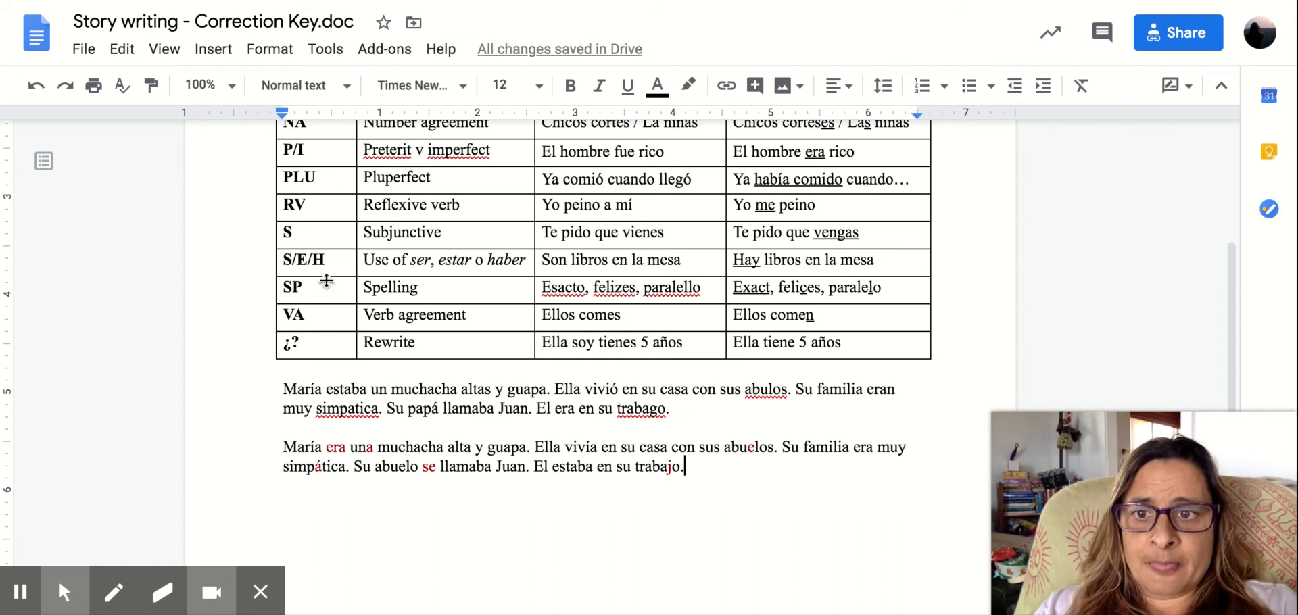
left_click(304, 292)
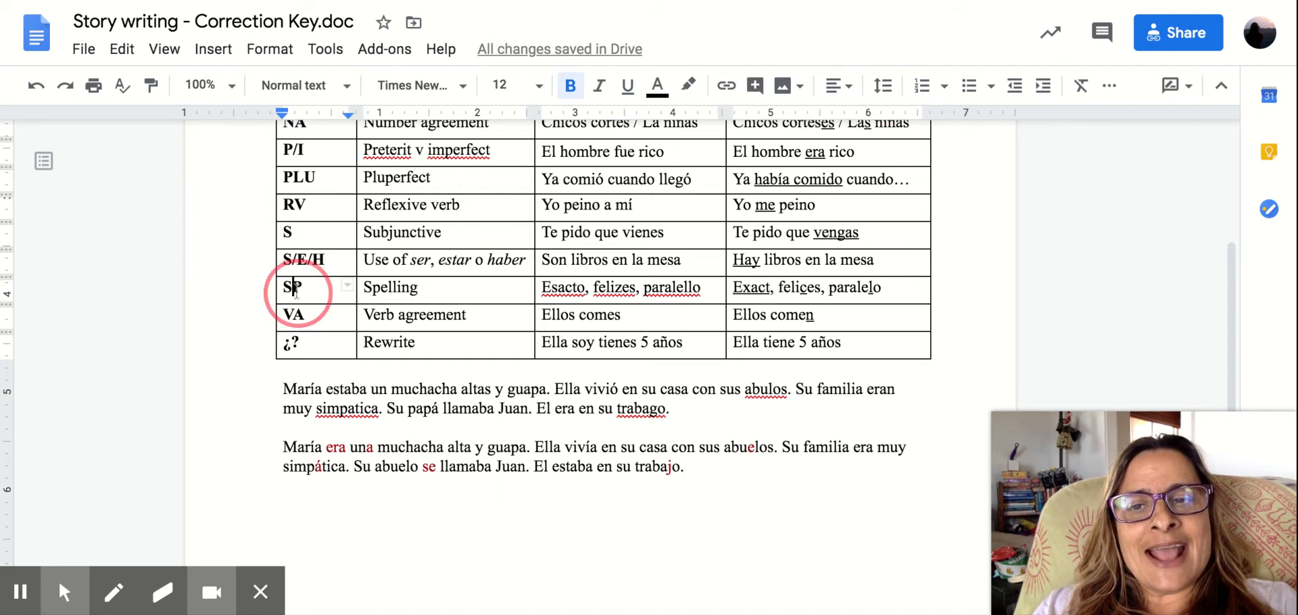
left_click(317, 291)
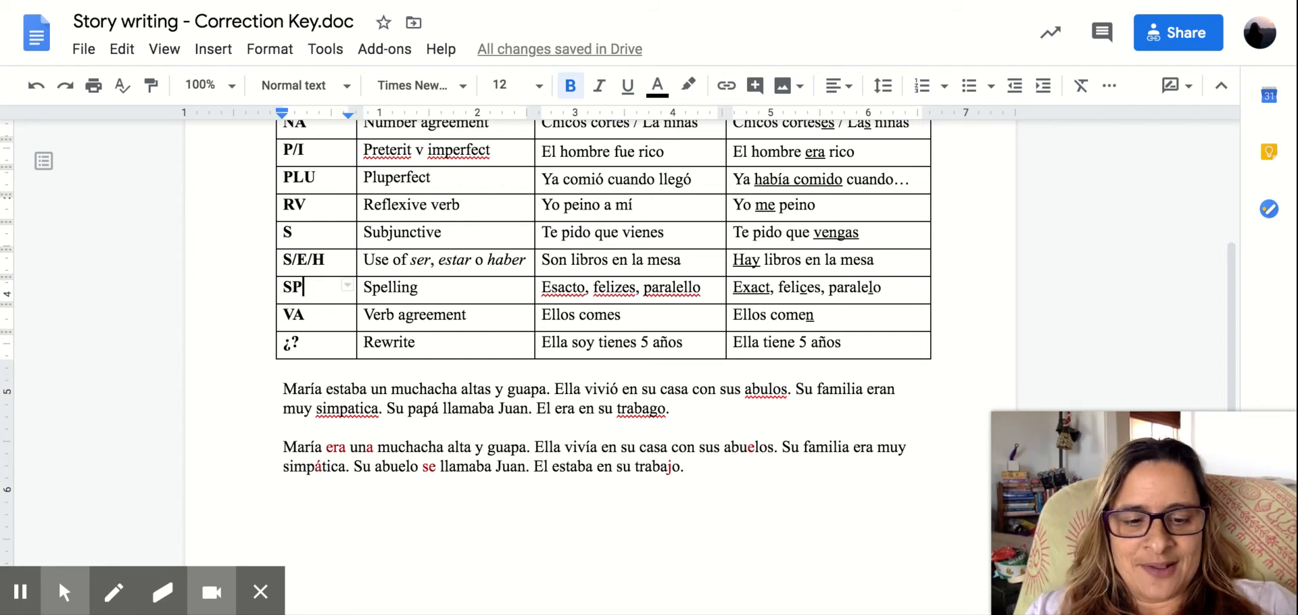
type("?")
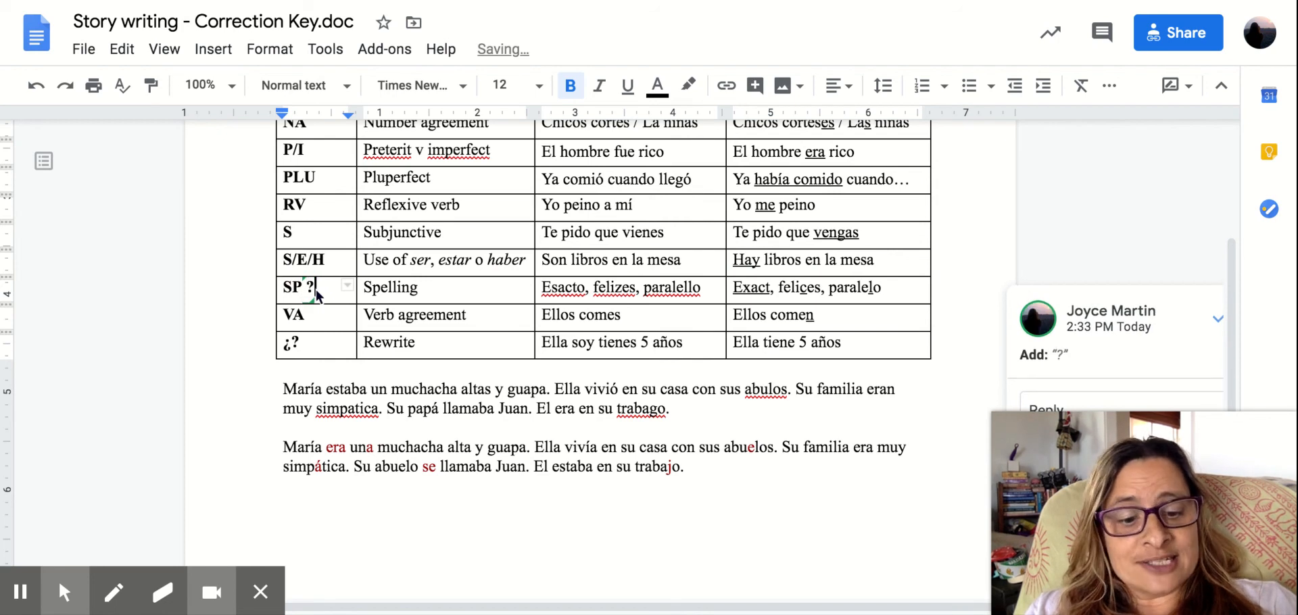
key("BackSpace")
type("/ O")
left_click(391, 389)
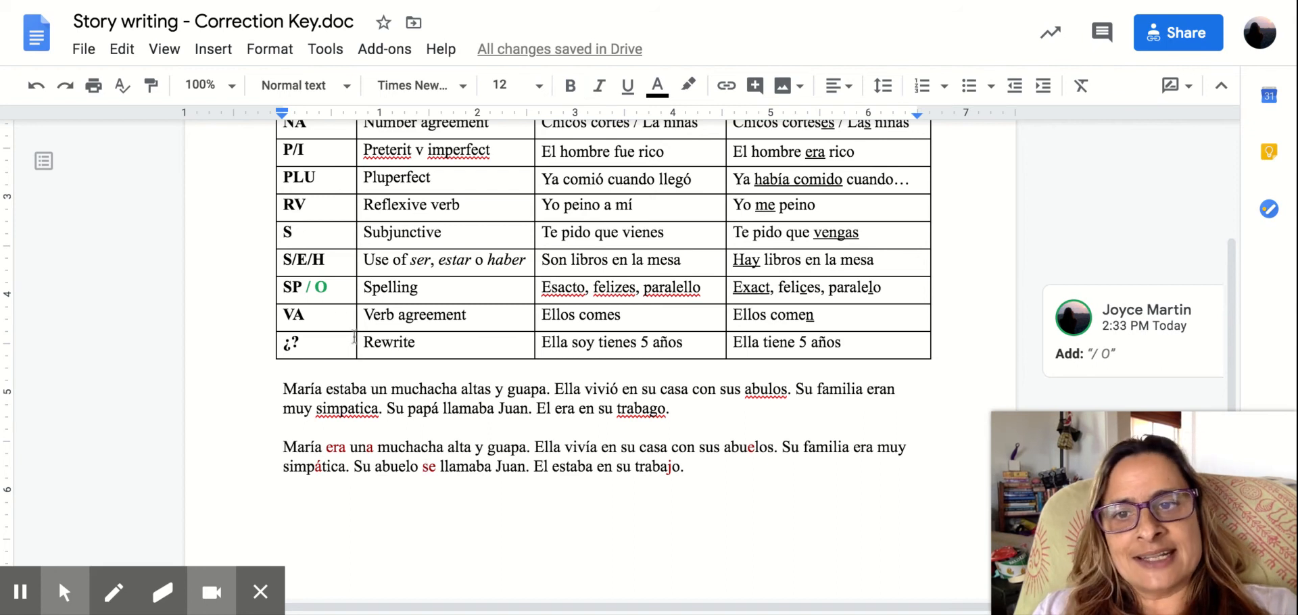
Change the text color of the added "/ O" in the Spelling row's symbol cell.
left_click(329, 292)
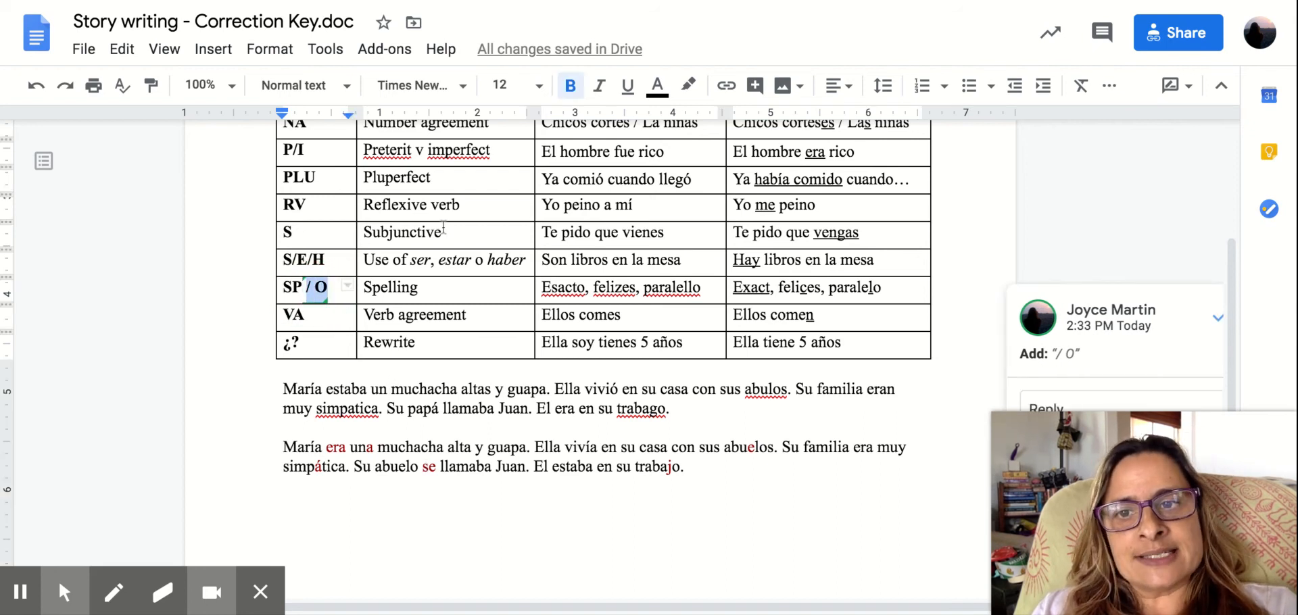
left_click(658, 89)
left_click(667, 118)
left_click(700, 465)
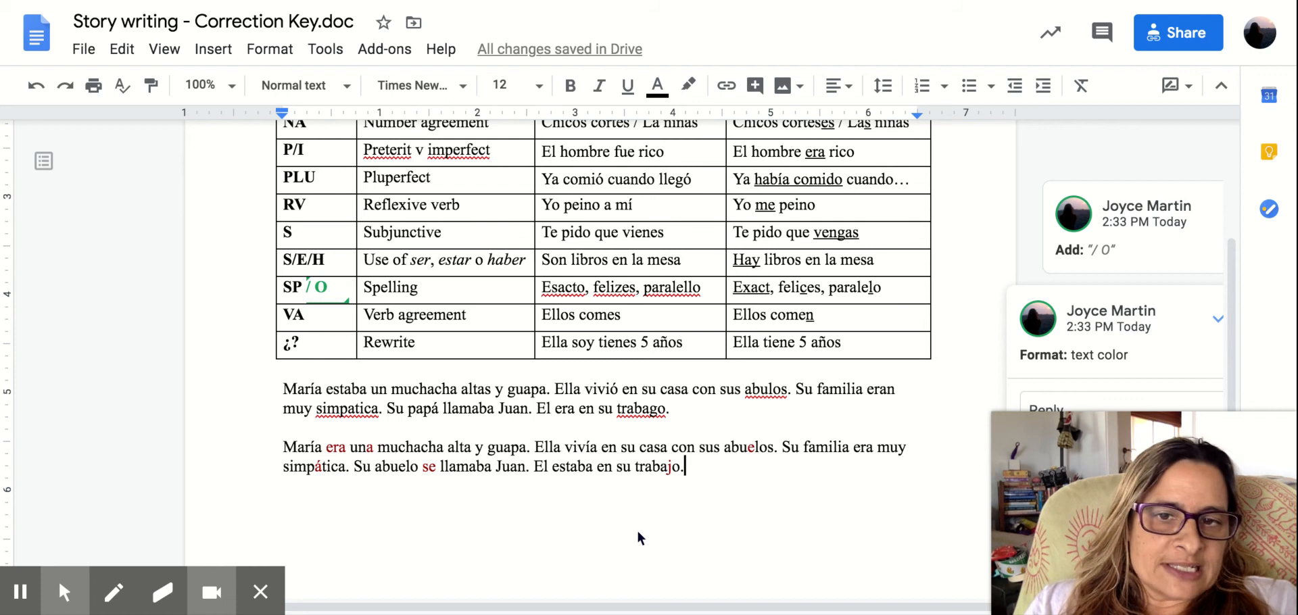
scroll(639, 538, "down", 2)
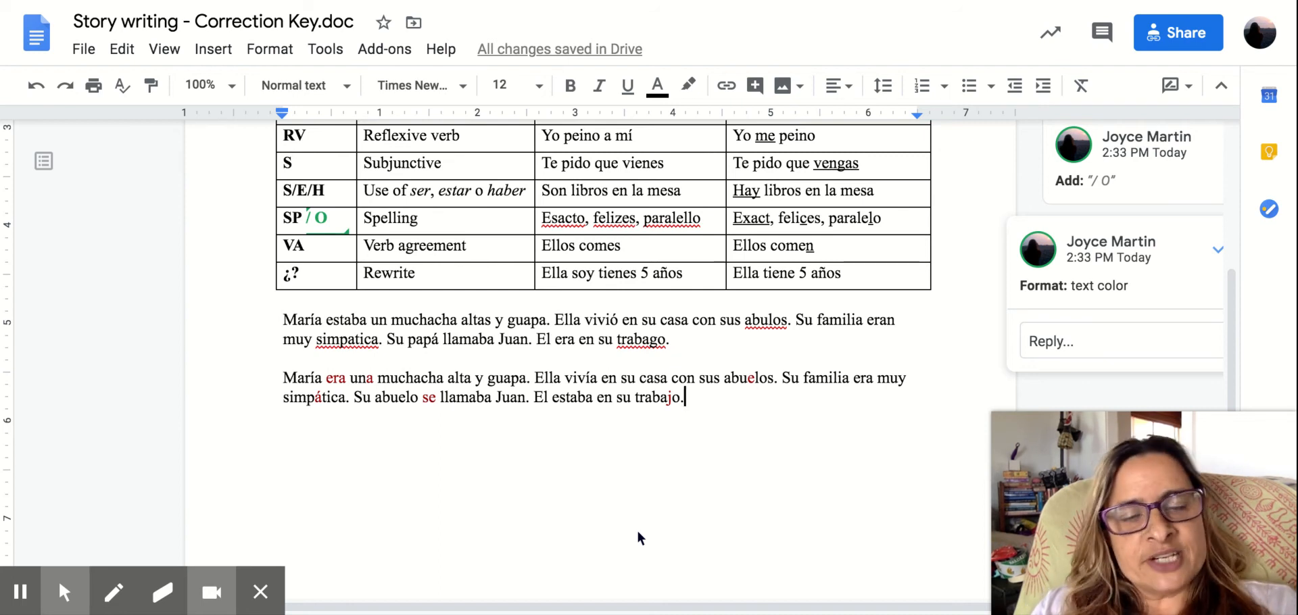
left_click(554, 244)
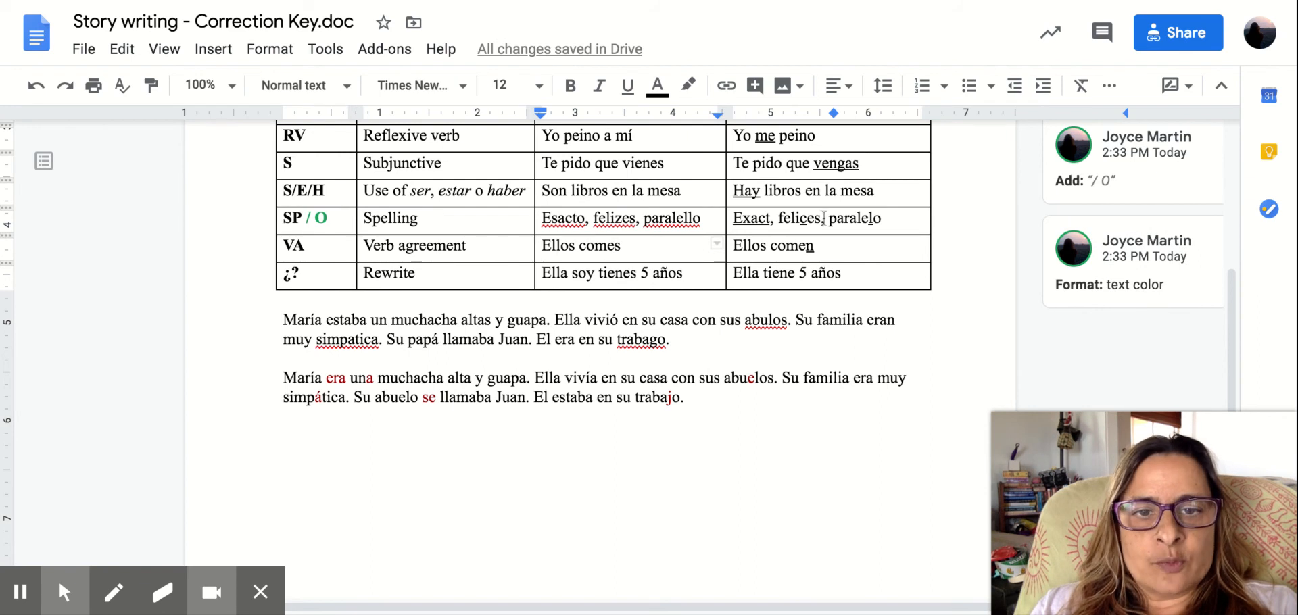
double_click(820, 246)
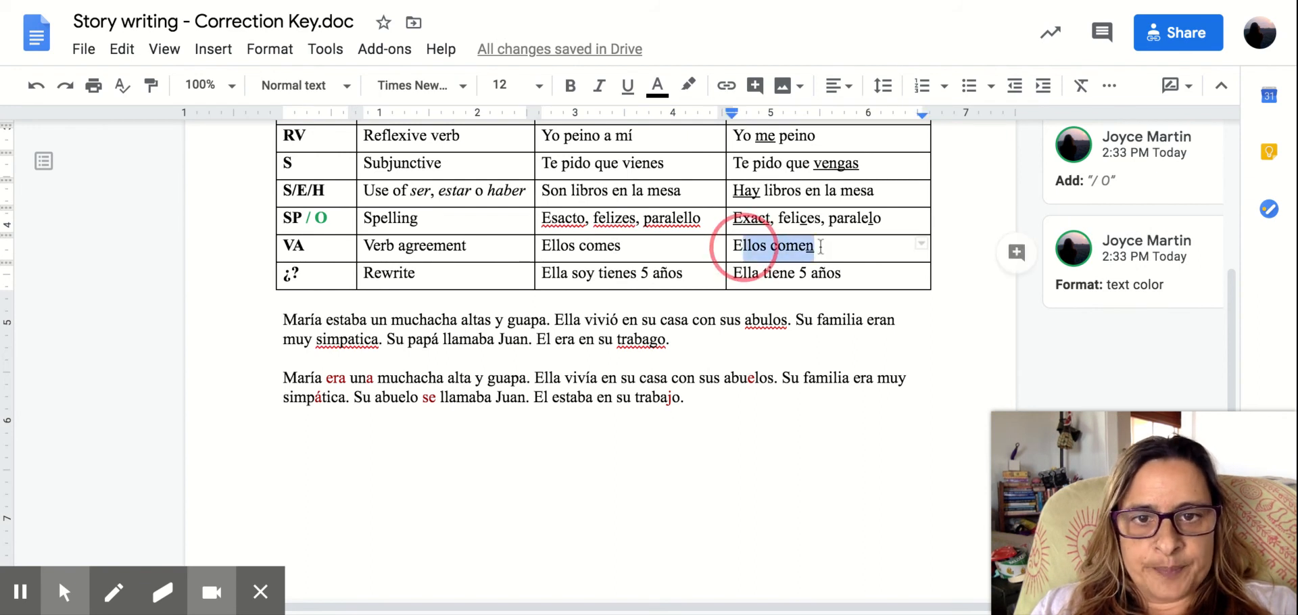
left_click(744, 399)
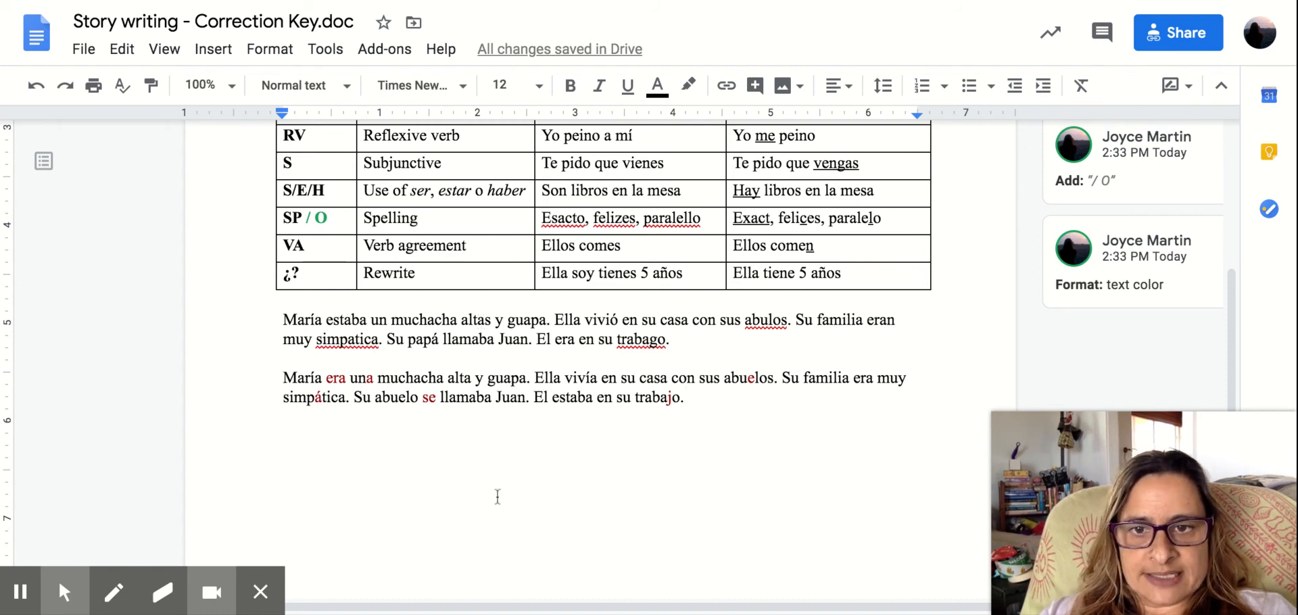
Attach the comment "SEH" to the word "estaba" in the first sample paragraph.
left_click(346, 318)
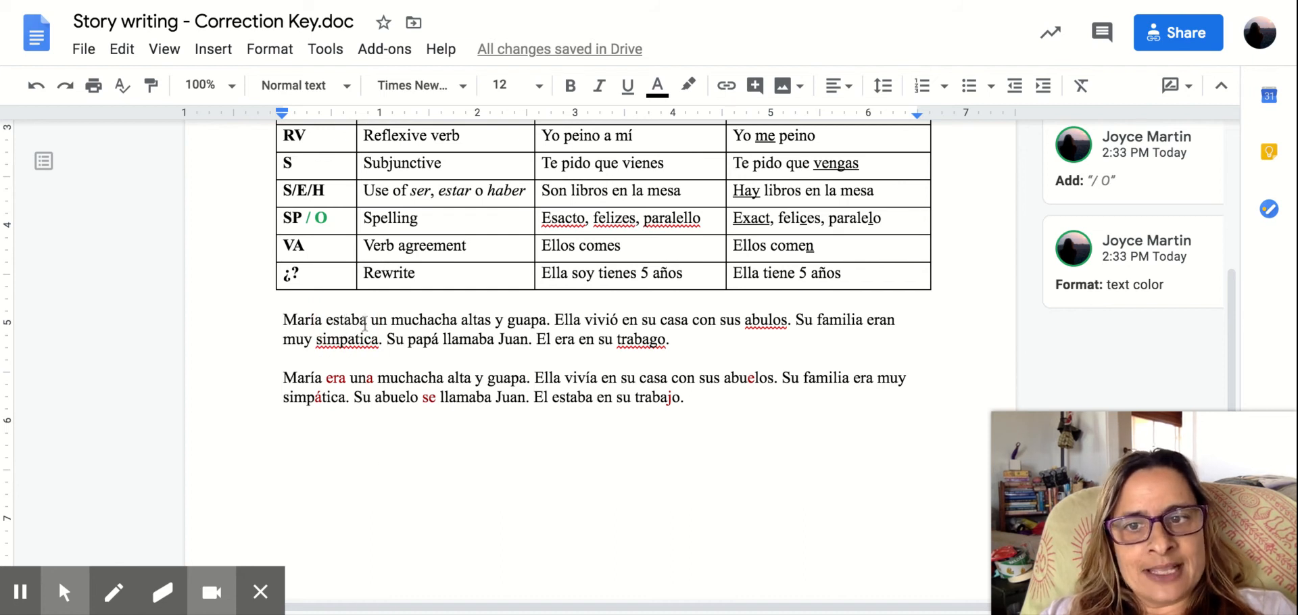
left_click(365, 319)
double_click(341, 319)
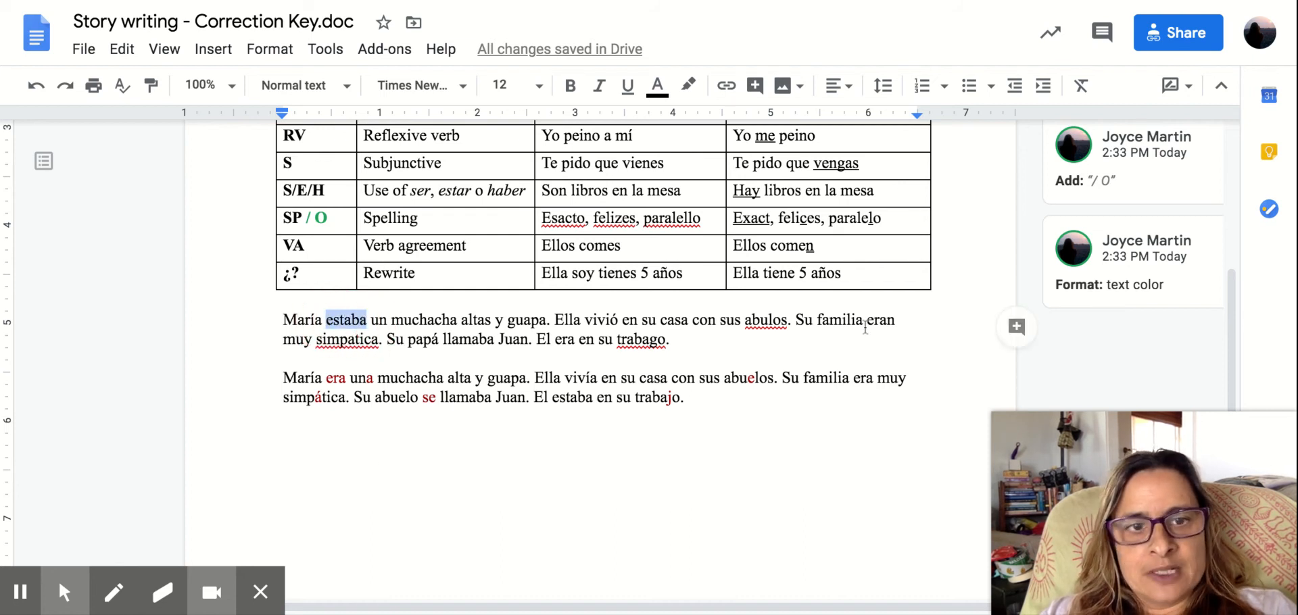
left_click(1017, 328)
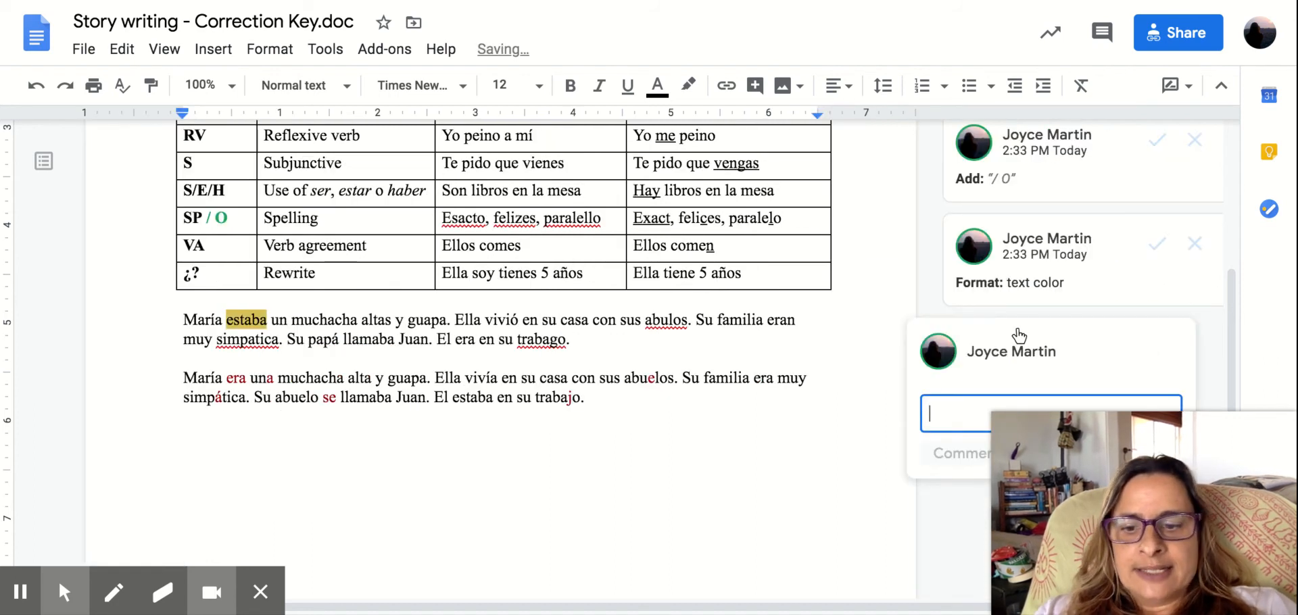
type("SEH")
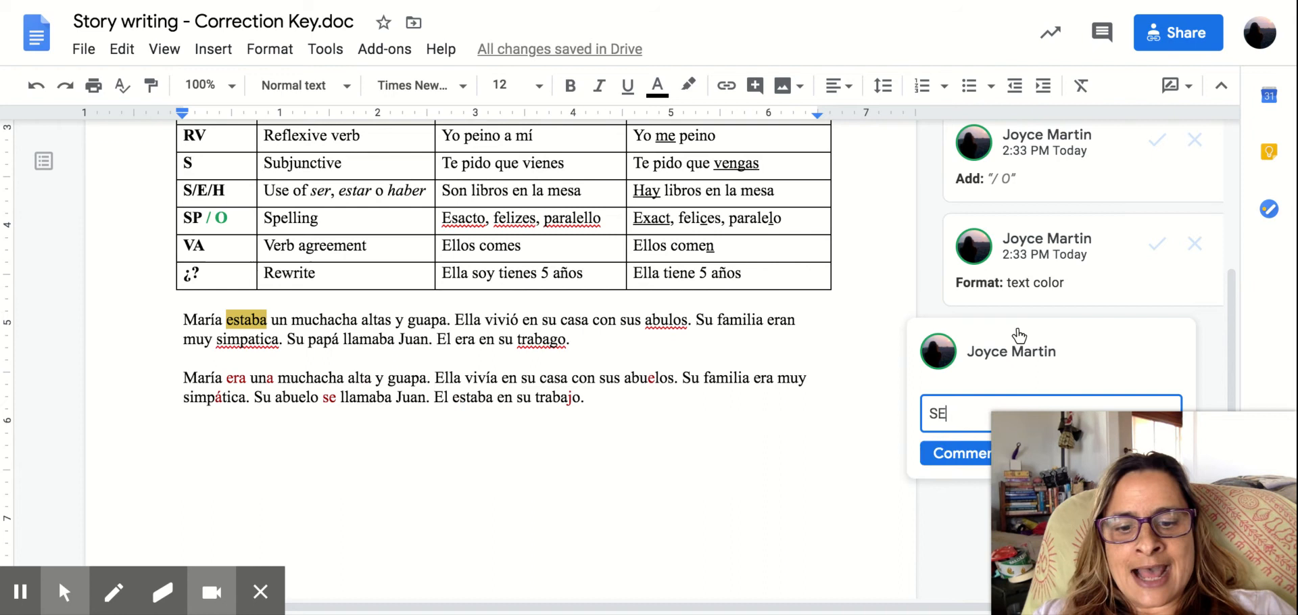
left_click(965, 462)
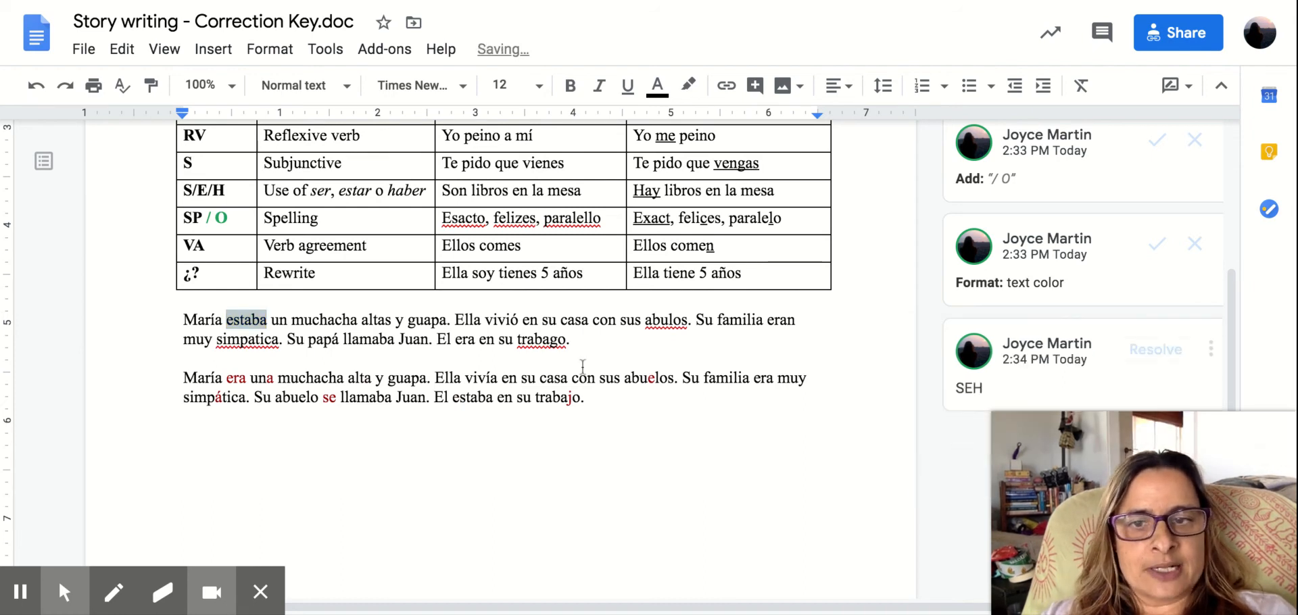
Compare the commented word "estaba" and its comment with the corrected wording in the second sample paragraph.
left_click(251, 322)
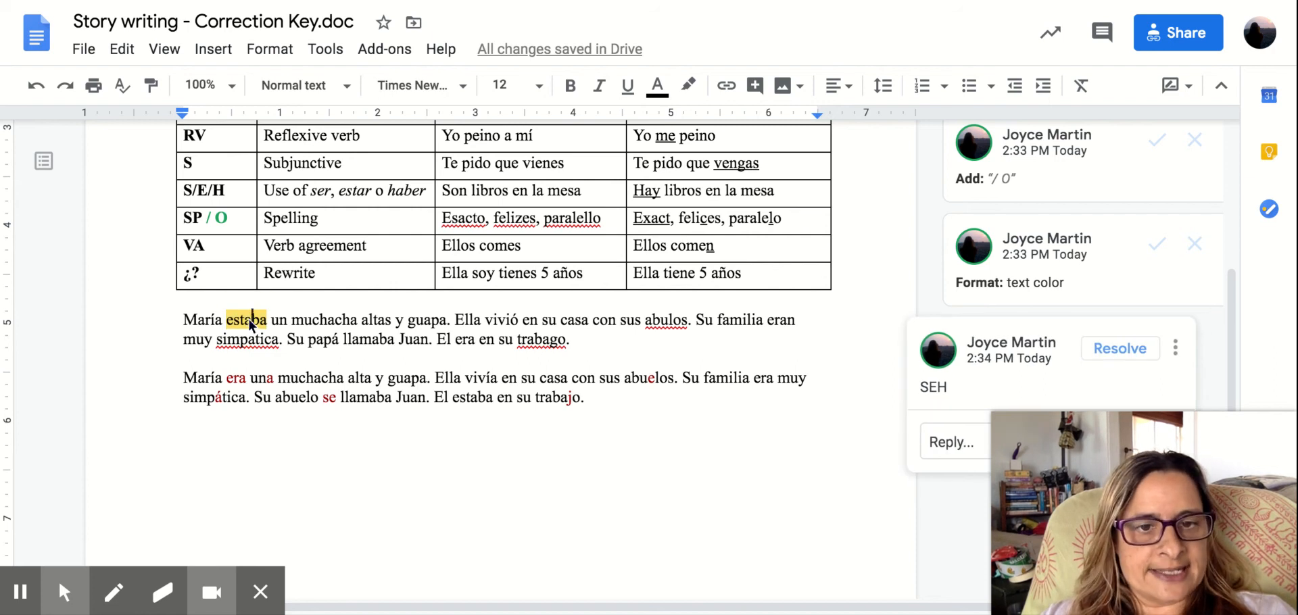
left_click(237, 382)
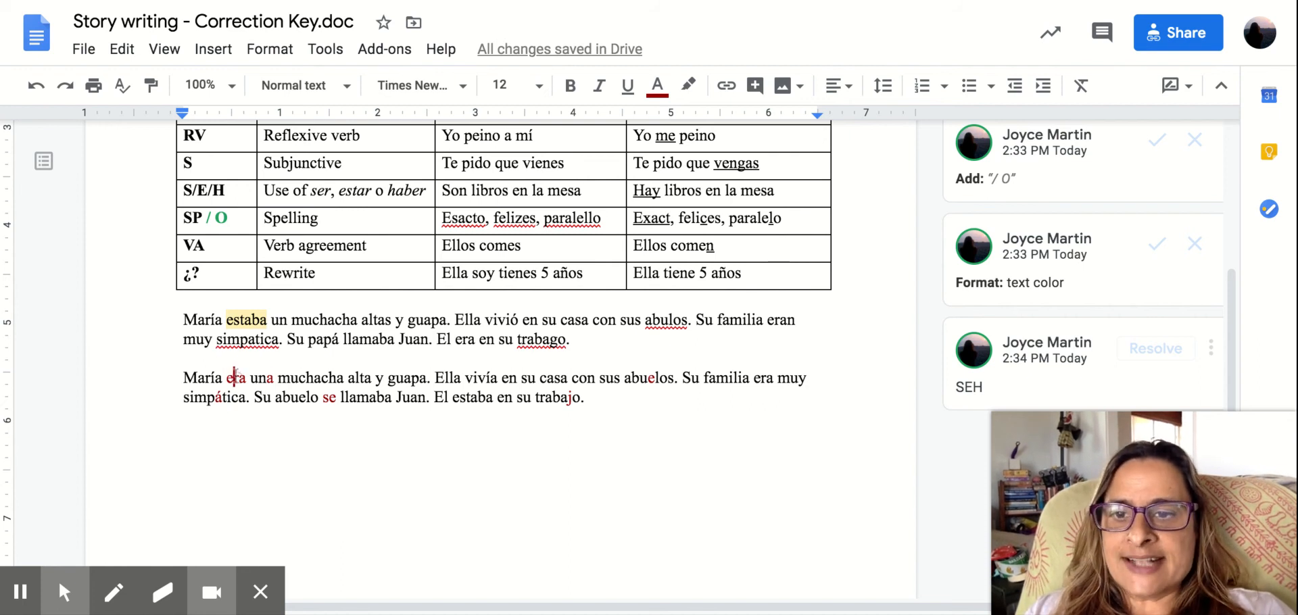
left_click(306, 377)
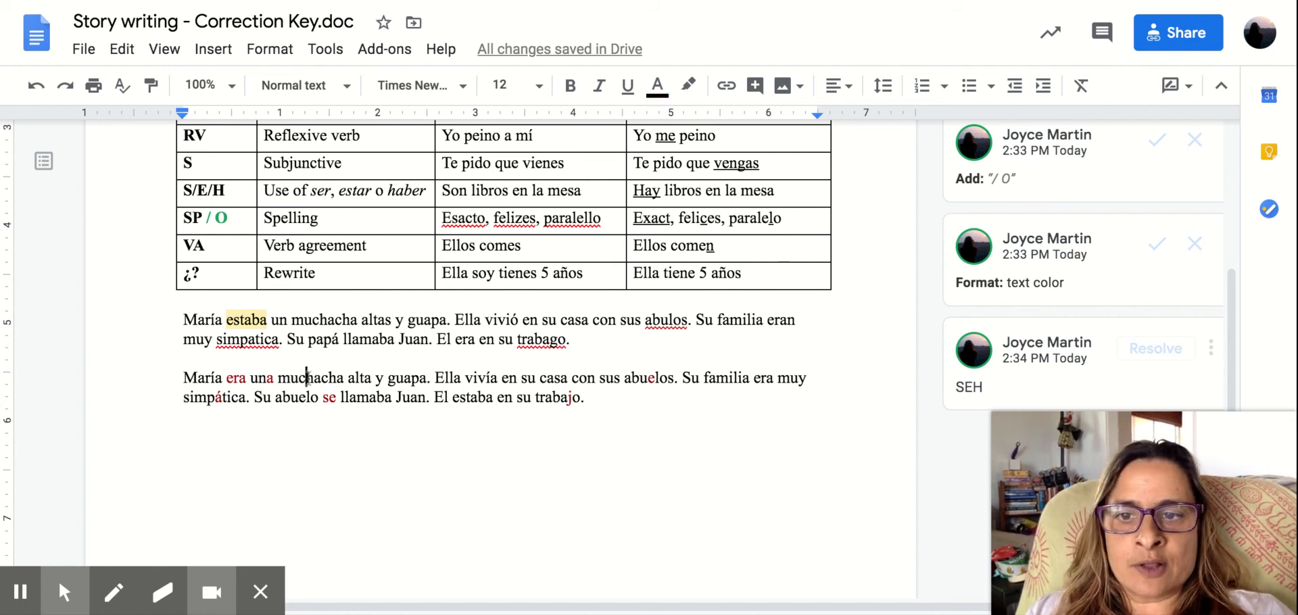
left_click(252, 317)
left_click(330, 319)
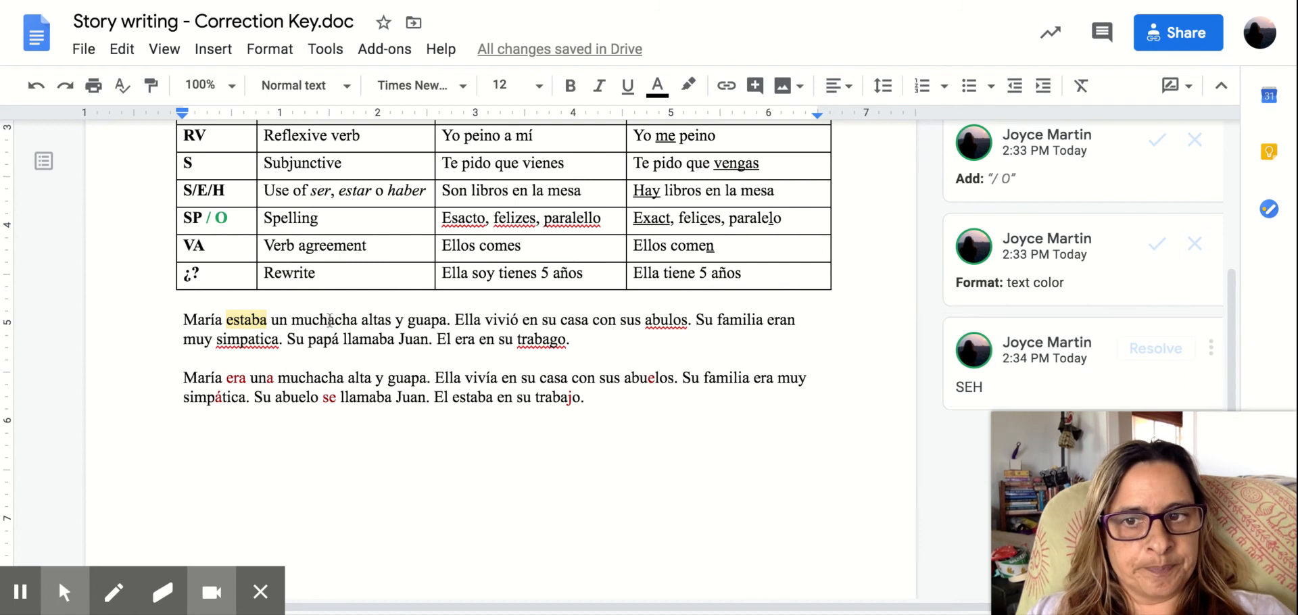
left_click(377, 397)
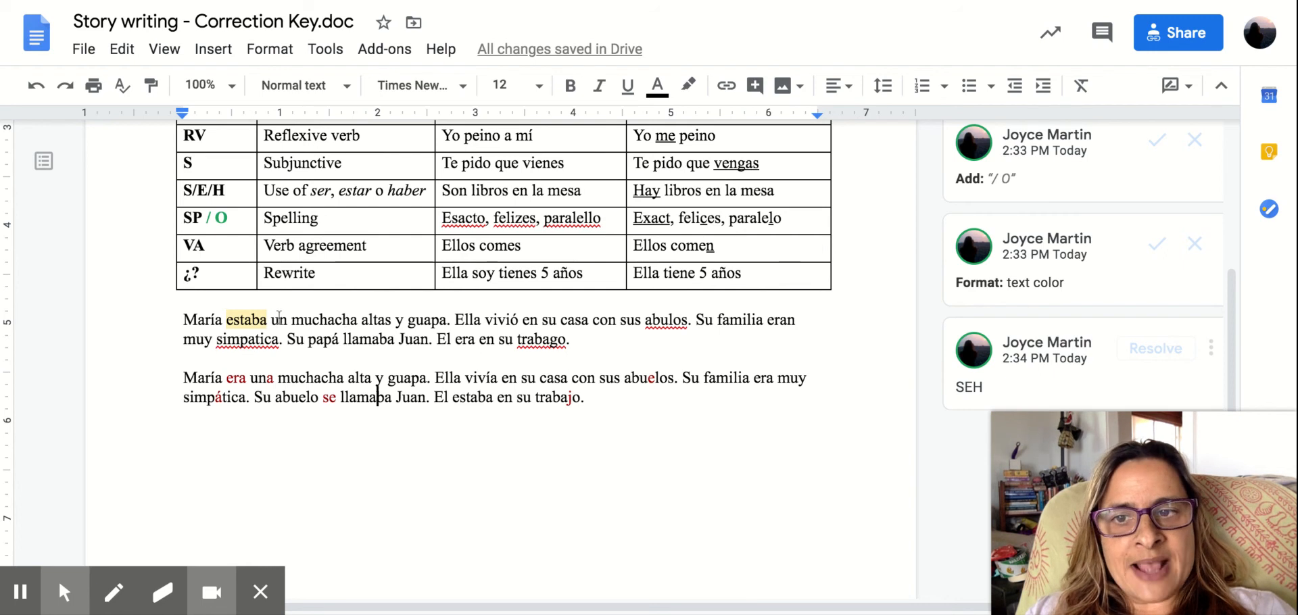
Attach the comment "GA" to the word "un" before "muchacha" in the first sample paragraph.
double_click(283, 319)
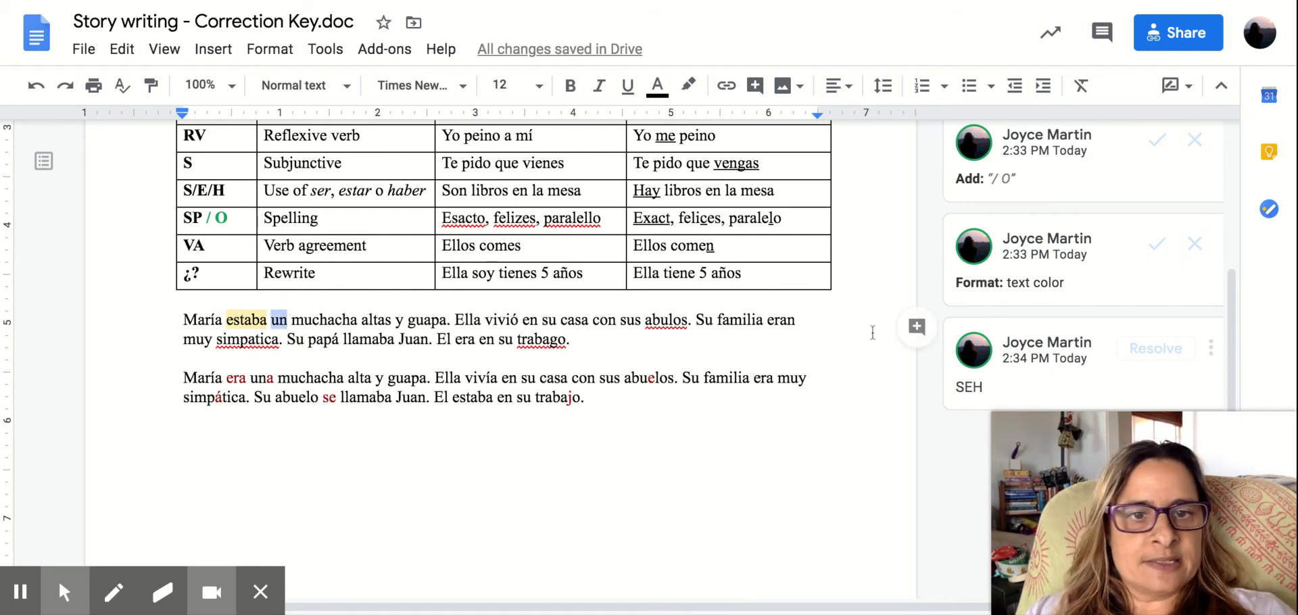
left_click(917, 329)
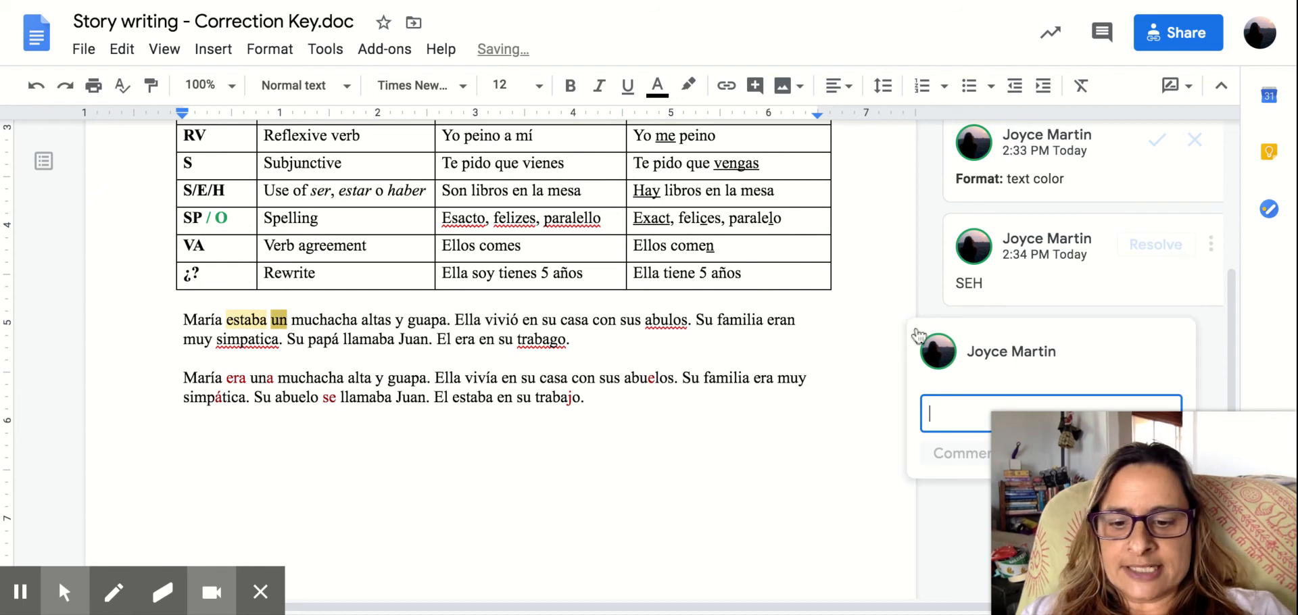
type("GA")
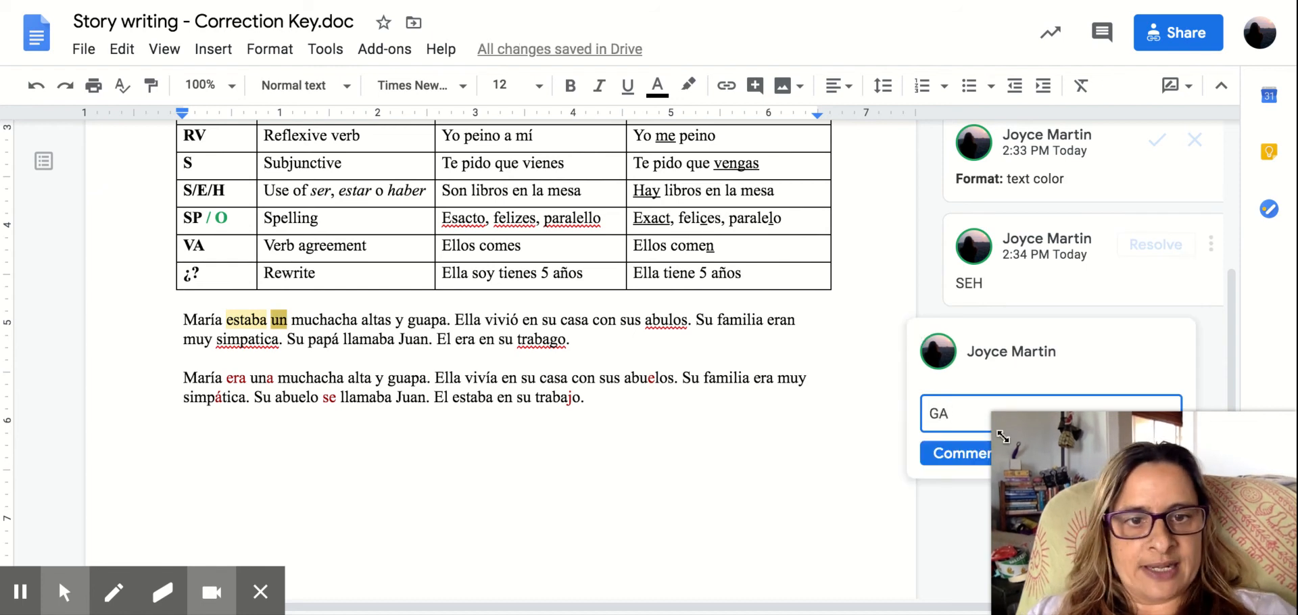
left_click(950, 458)
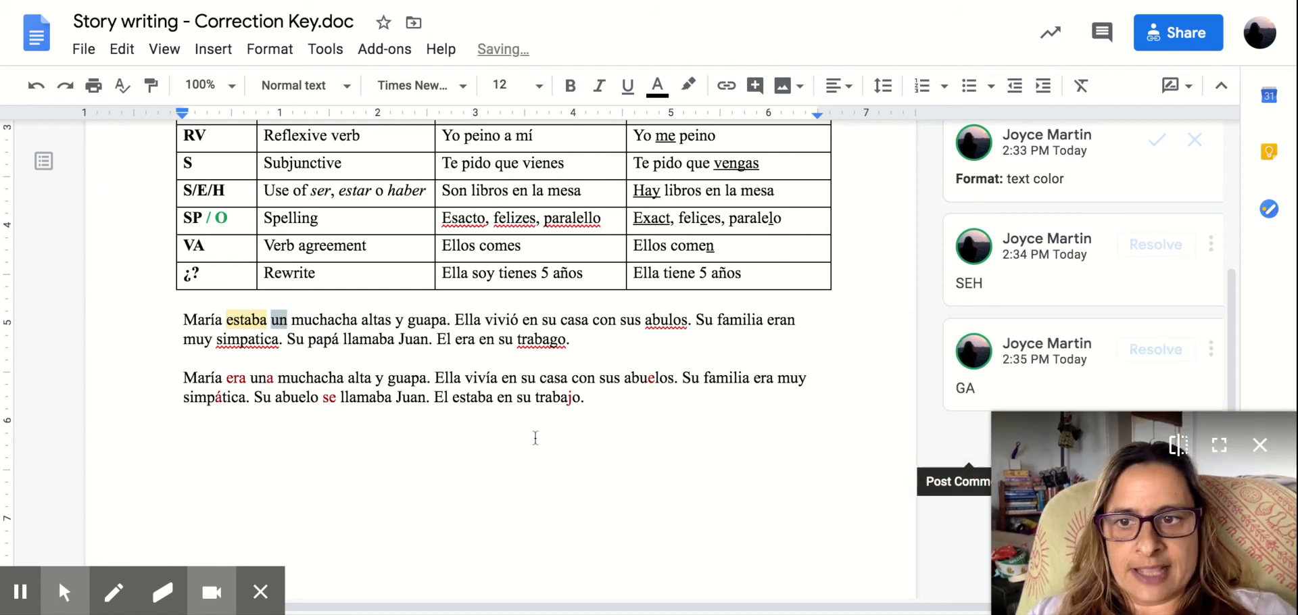
left_click(275, 377)
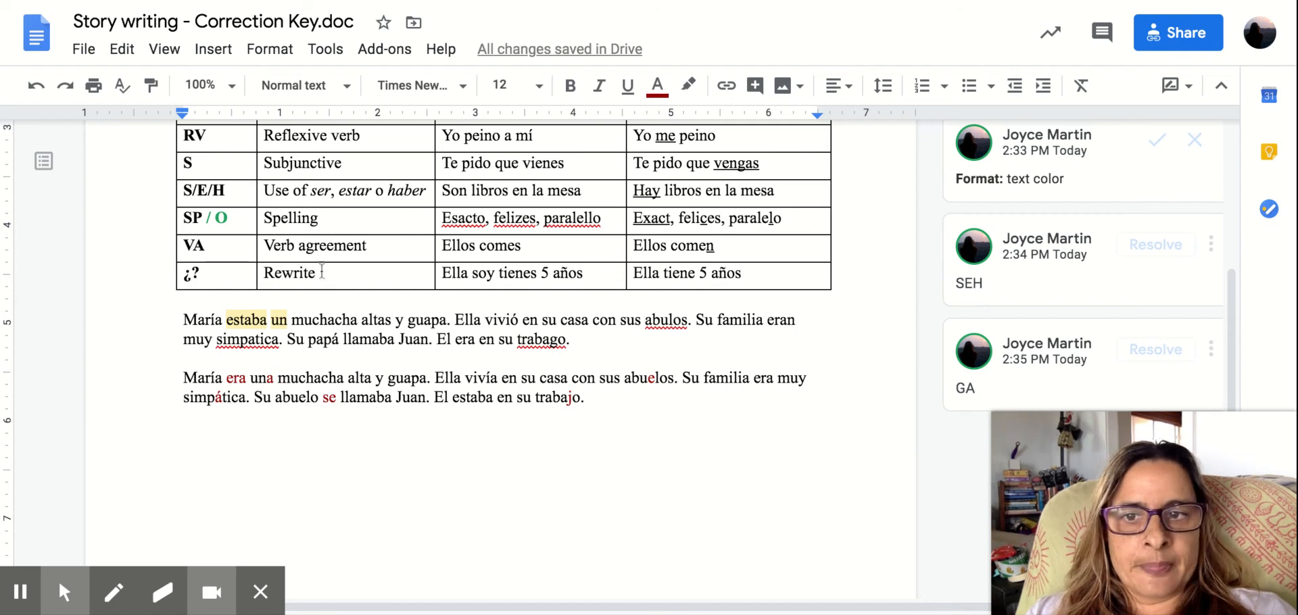
left_click(350, 320)
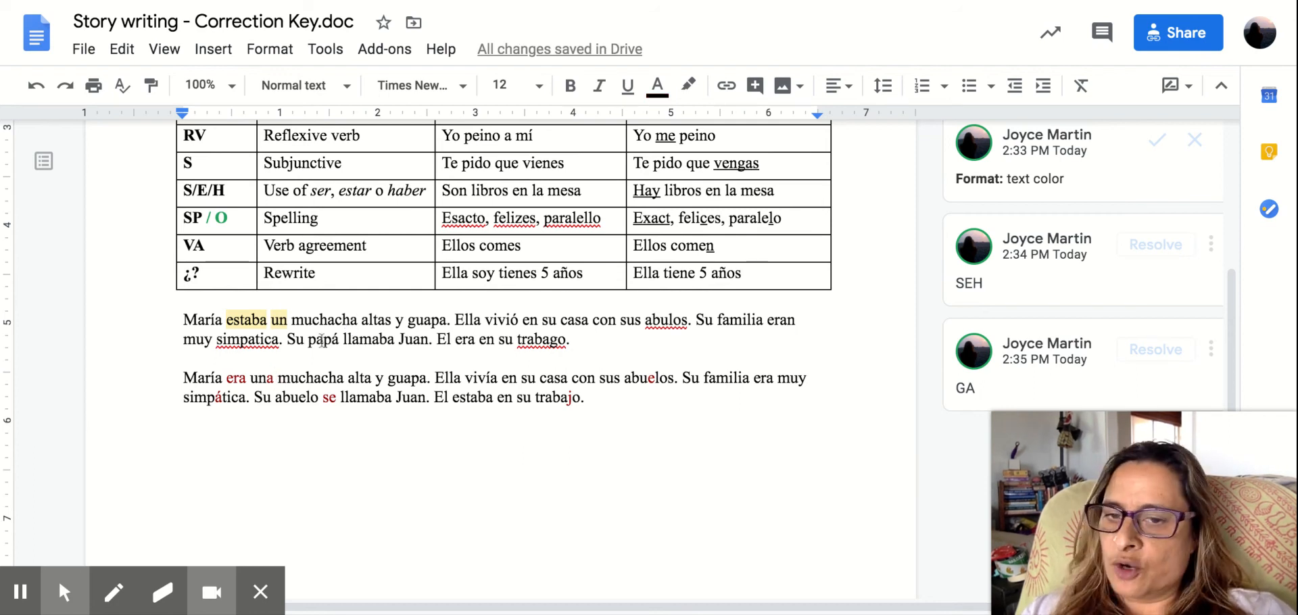
left_click(392, 319)
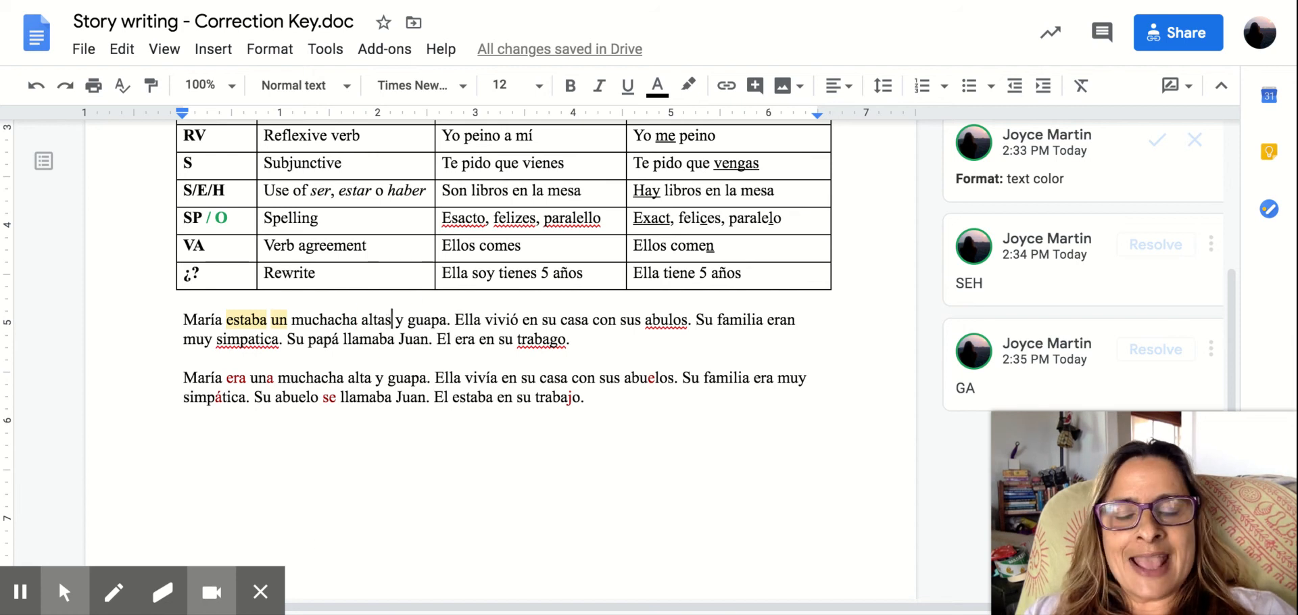
left_click(205, 318)
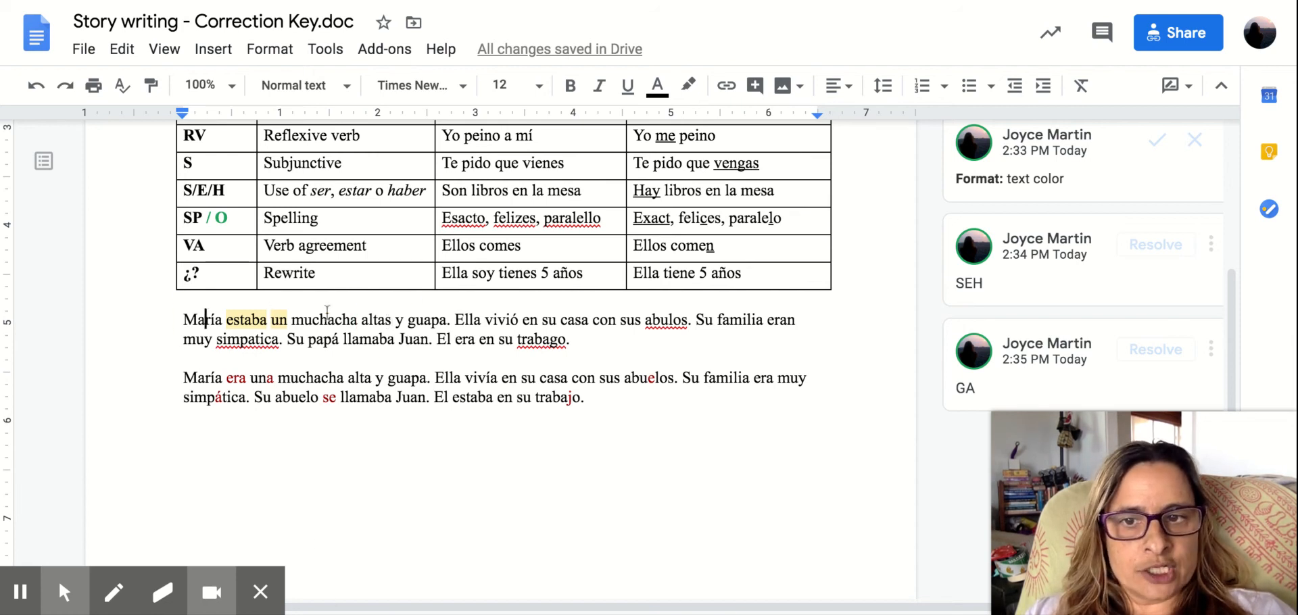
Attach the comment "NA" to the word "altas" in the first sample paragraph.
double_click(393, 319)
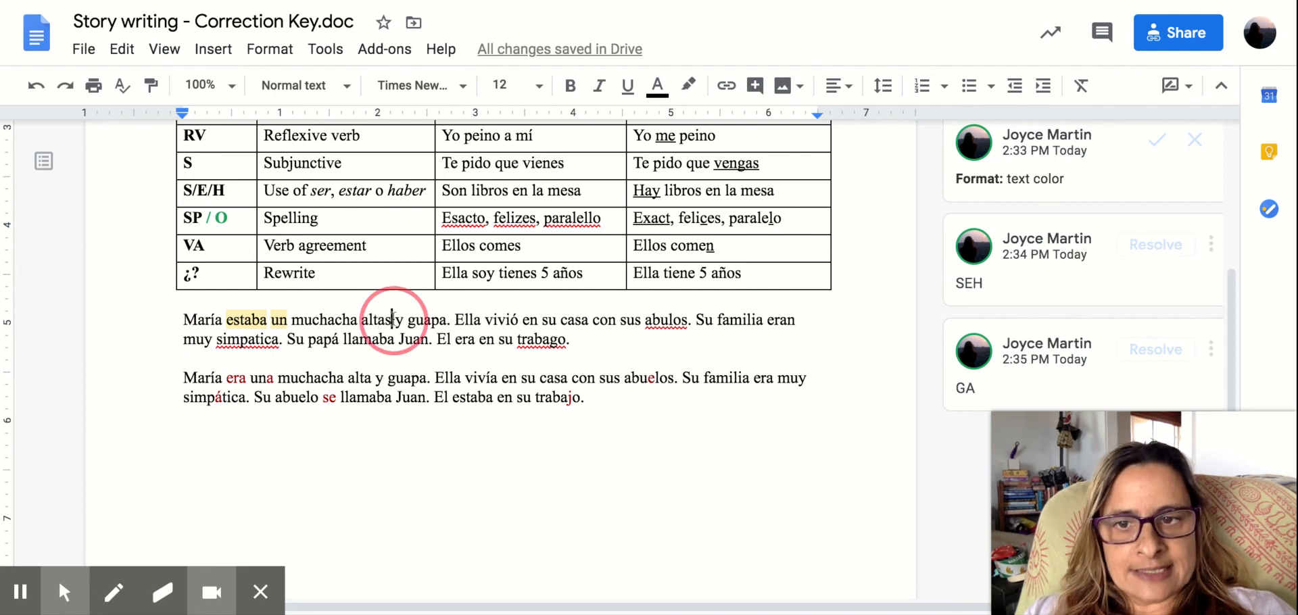
left_click(917, 329)
type("NA")
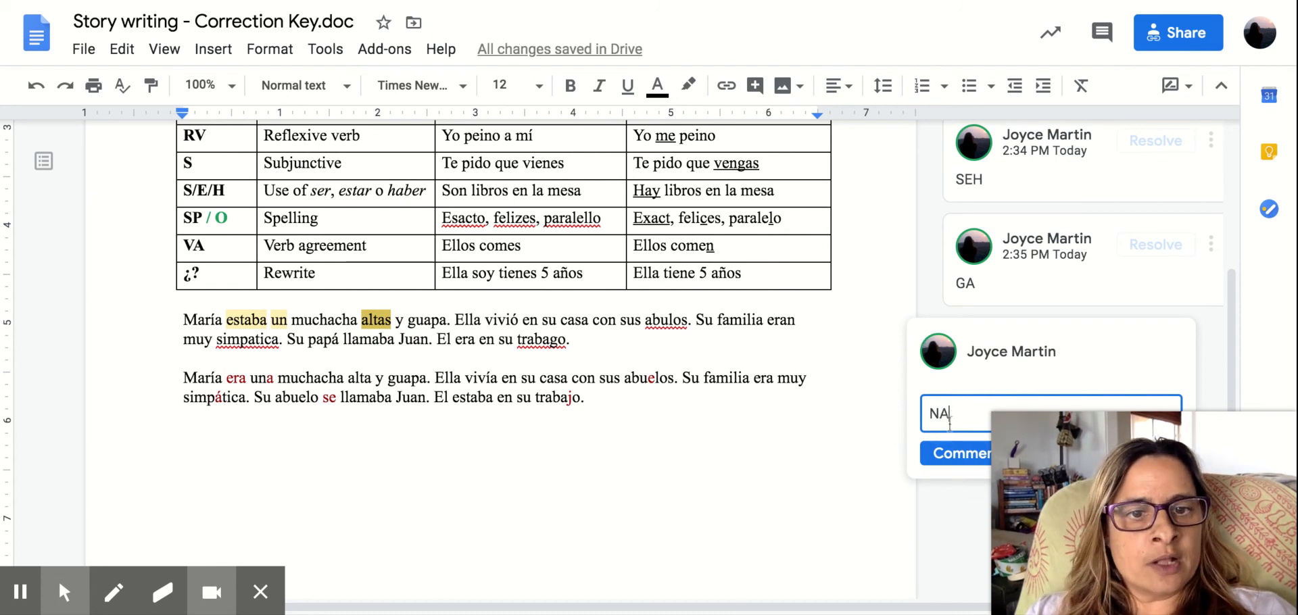
left_click(944, 454)
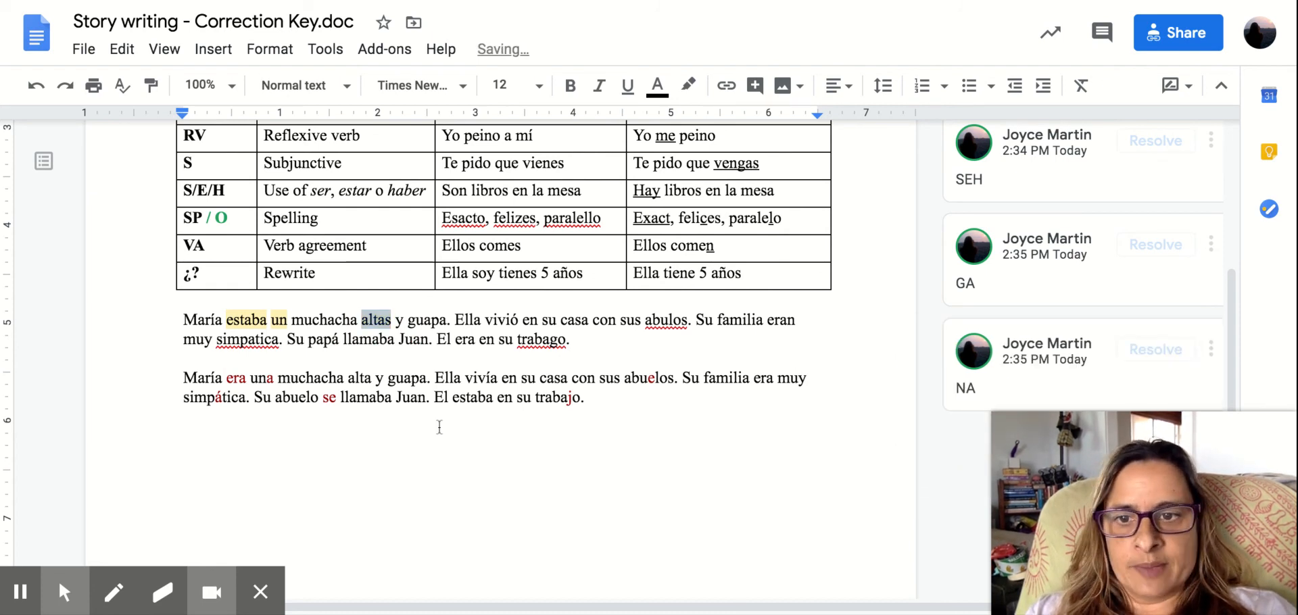
Attach the comment "PI" to the word "vivió" in the first sample paragraph.
left_click(364, 376)
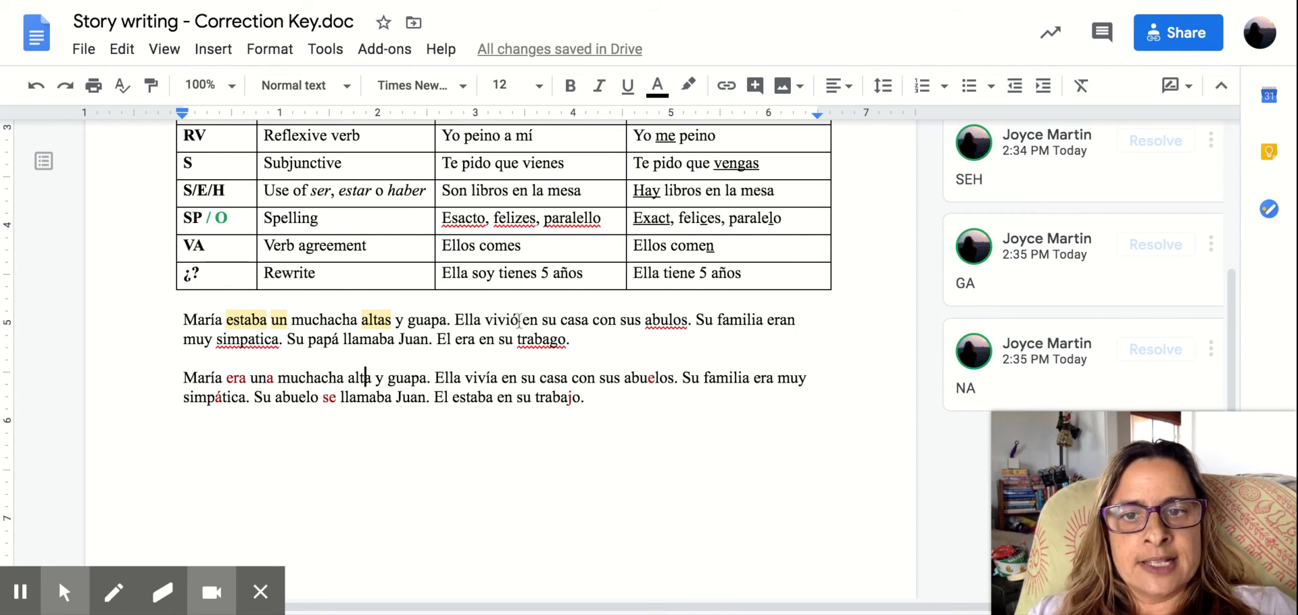
left_click_drag(519, 320, 486, 320)
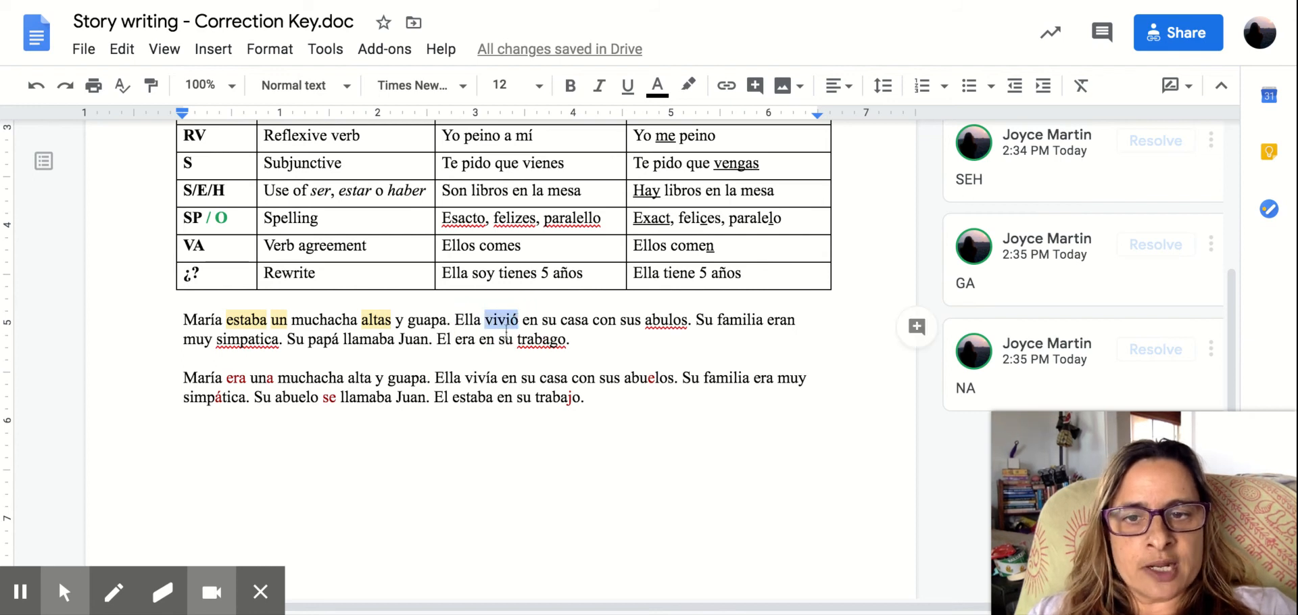
left_click(917, 328)
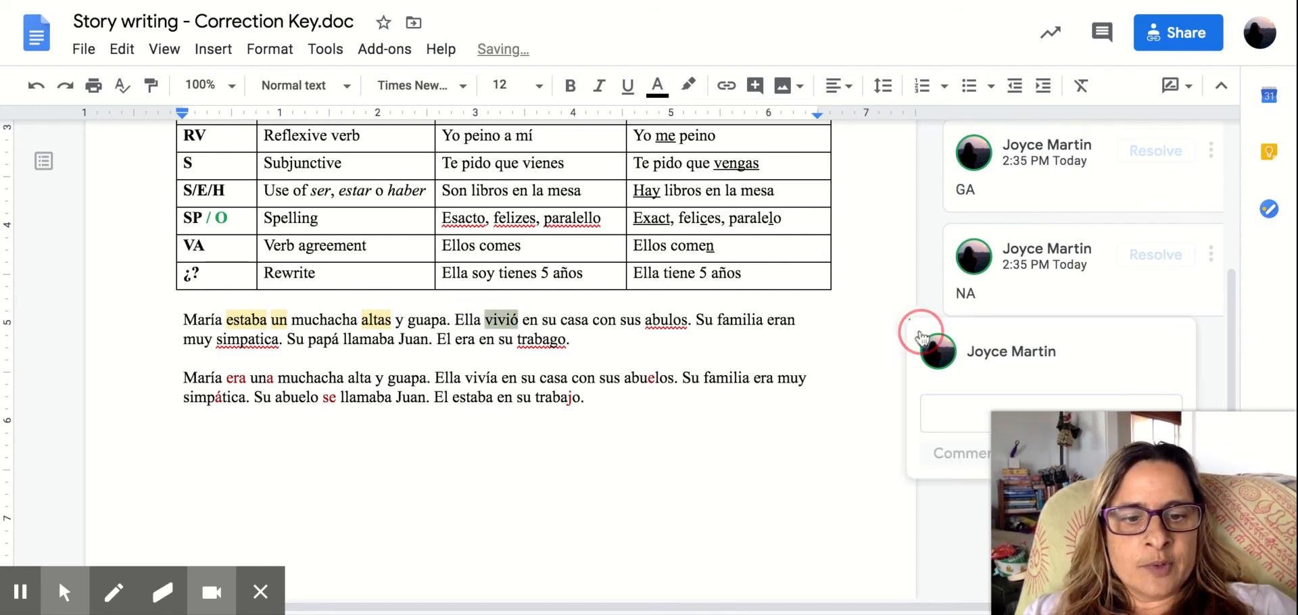
type("PI")
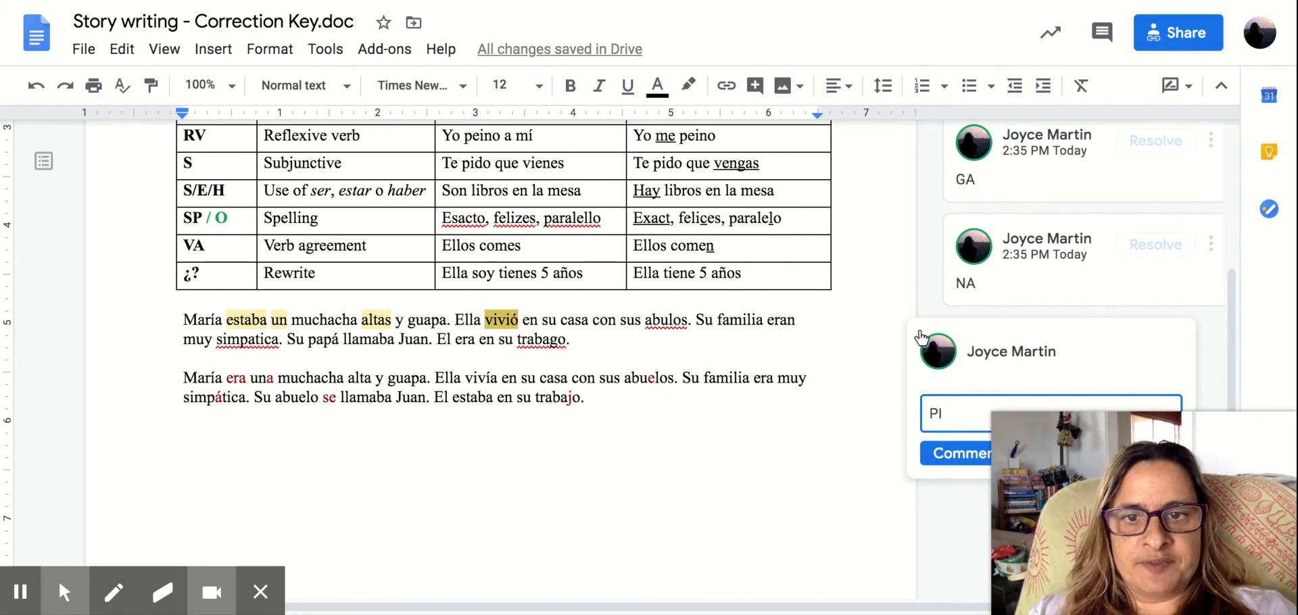
left_click(931, 460)
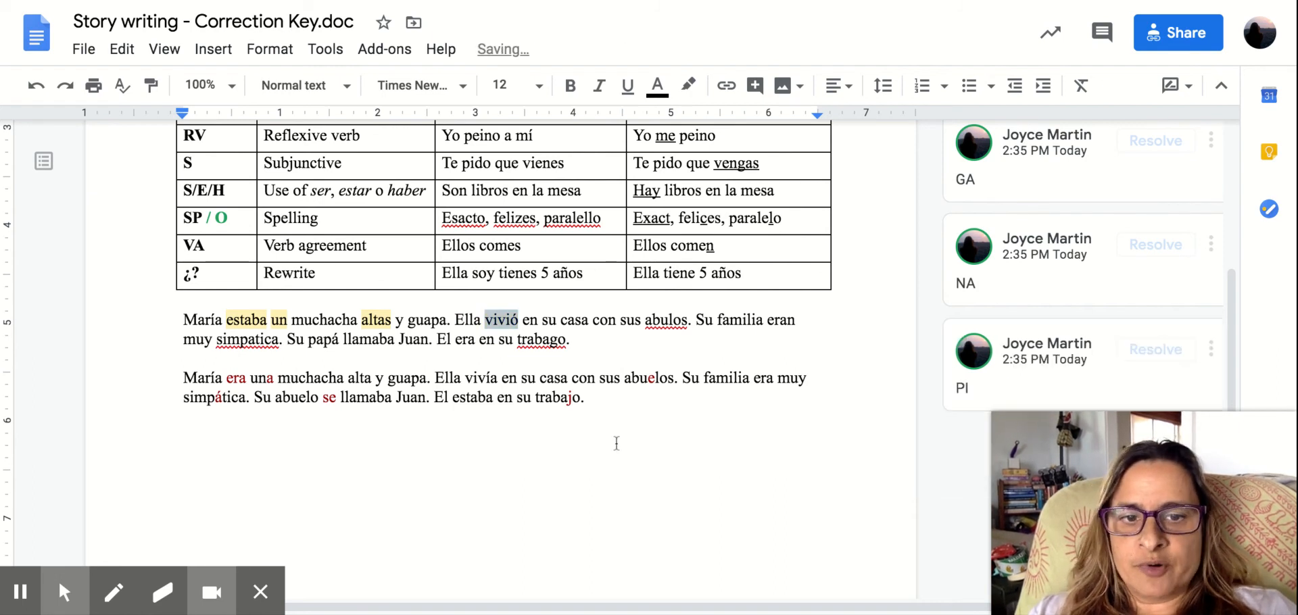
left_click(486, 384)
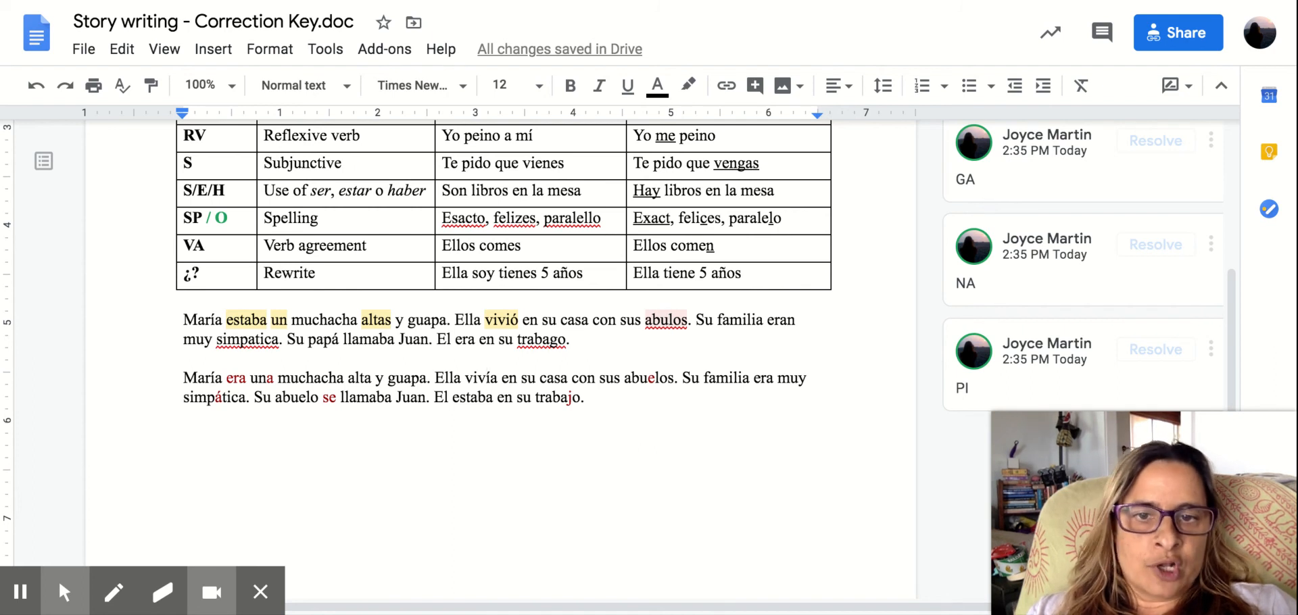
Attach the comment "SP O" to the misspelled word "abulos" in the first sample paragraph.
left_click(668, 322)
left_click_drag(686, 320, 646, 320)
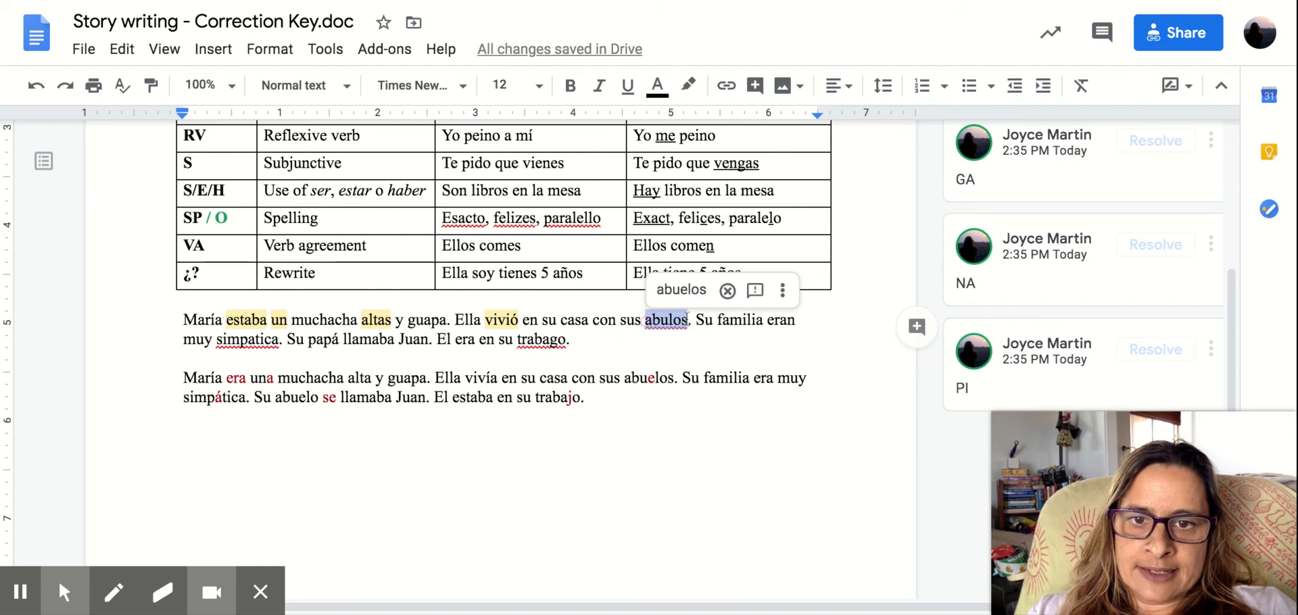
left_click(917, 327)
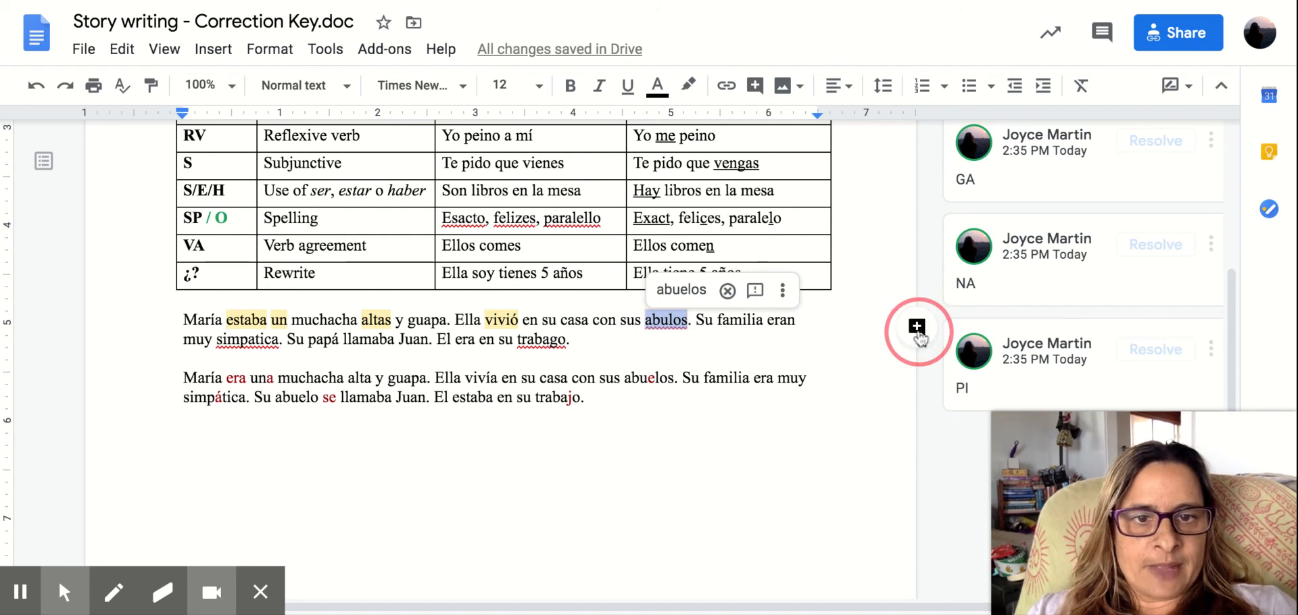
type("SP ")
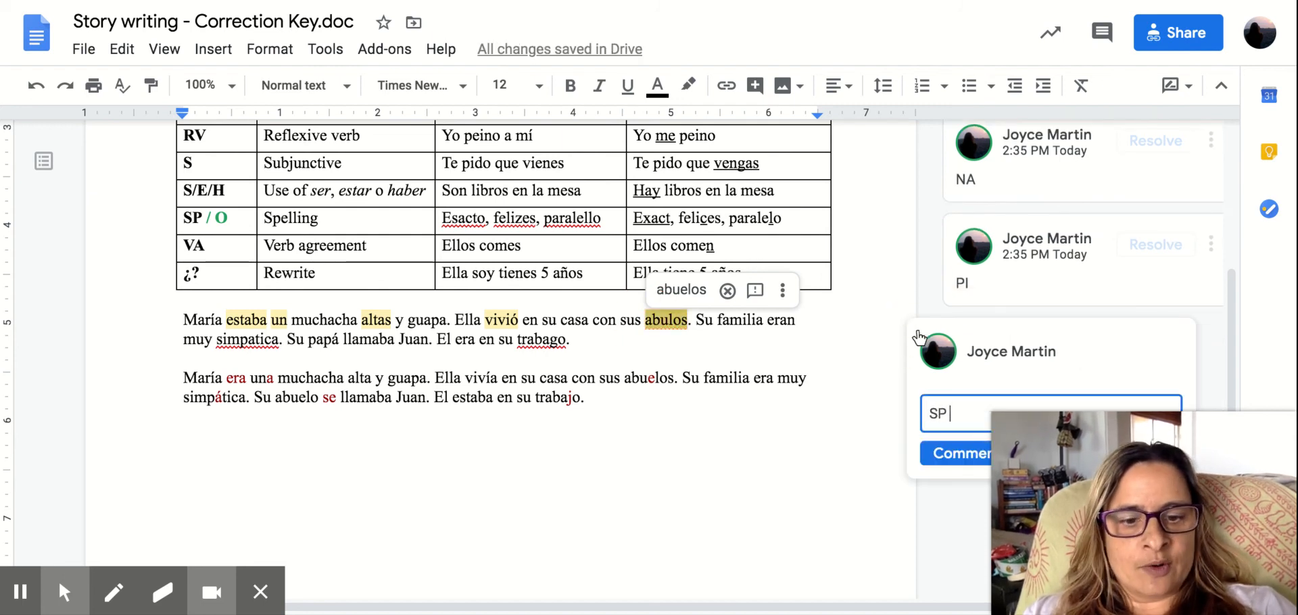
type("/ O")
left_click(948, 454)
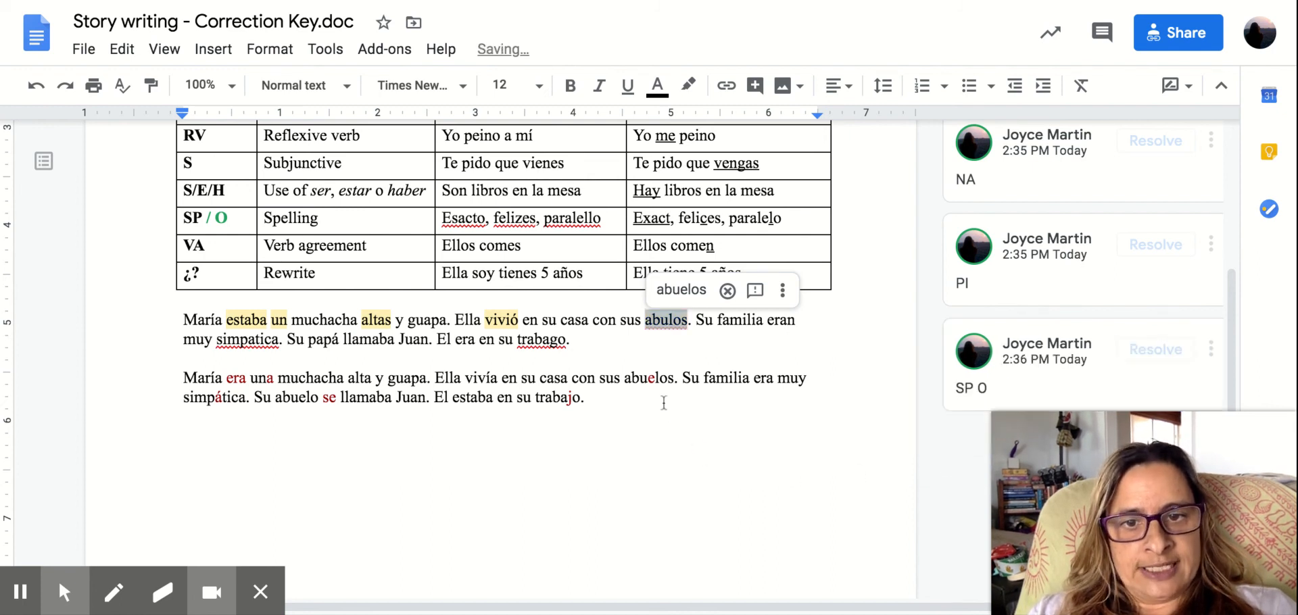
left_click(660, 380)
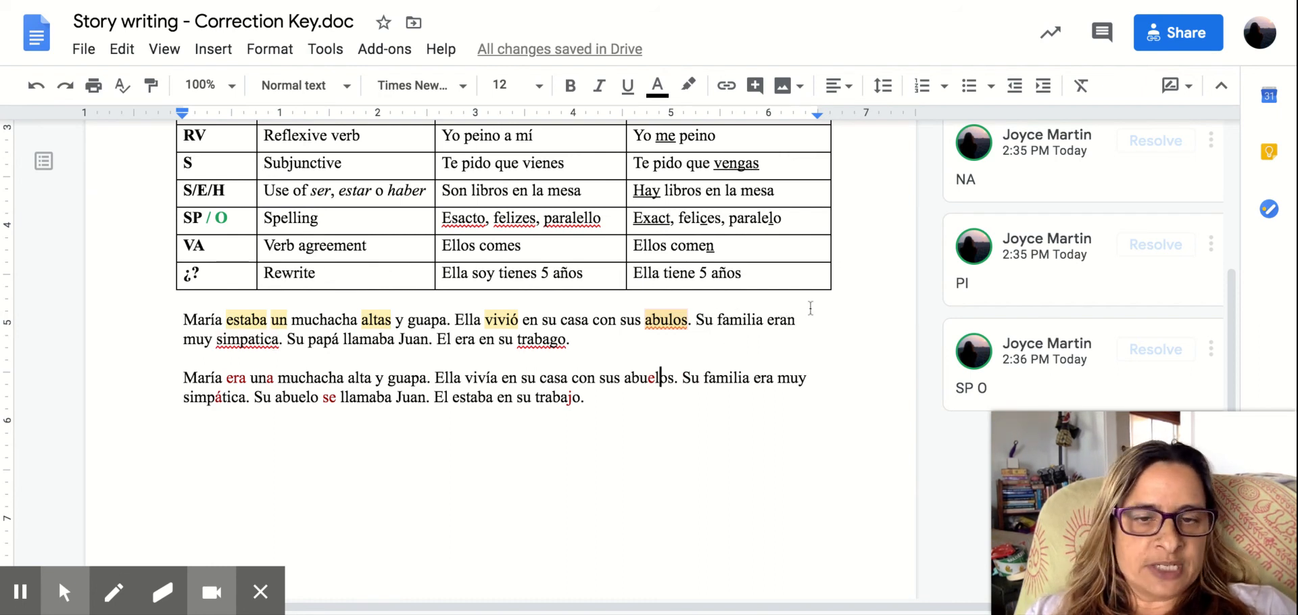
Attach the comment "VA" to the verb "eran" after "Su familia" in the first sample paragraph.
left_click(751, 320)
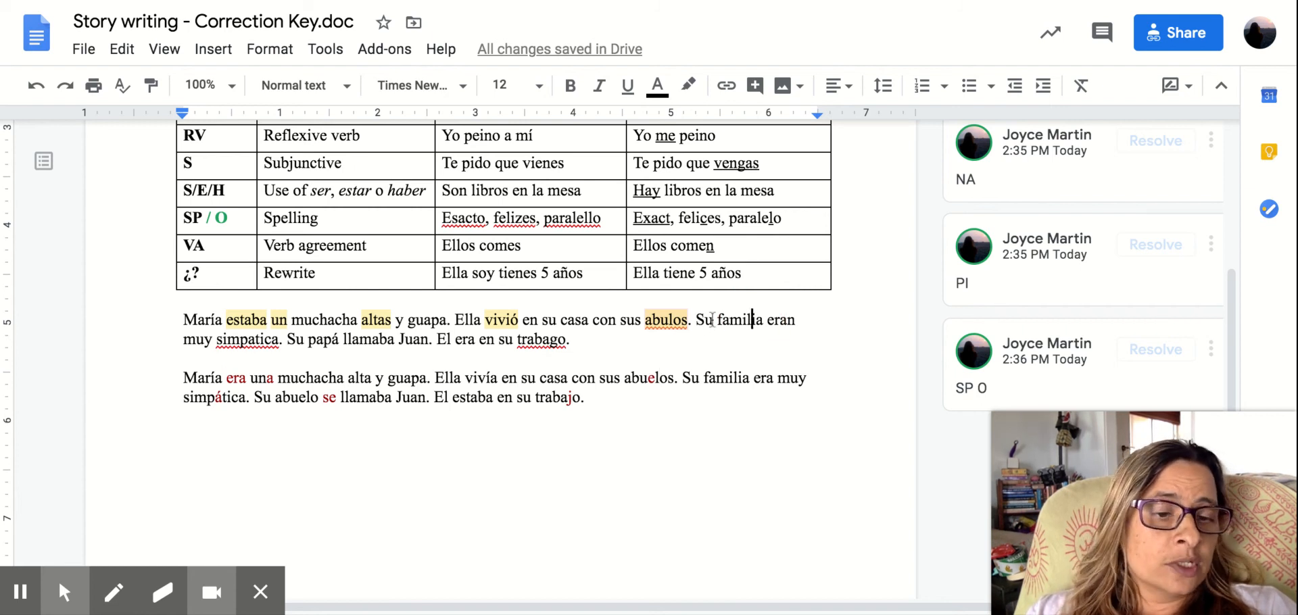
double_click(784, 316)
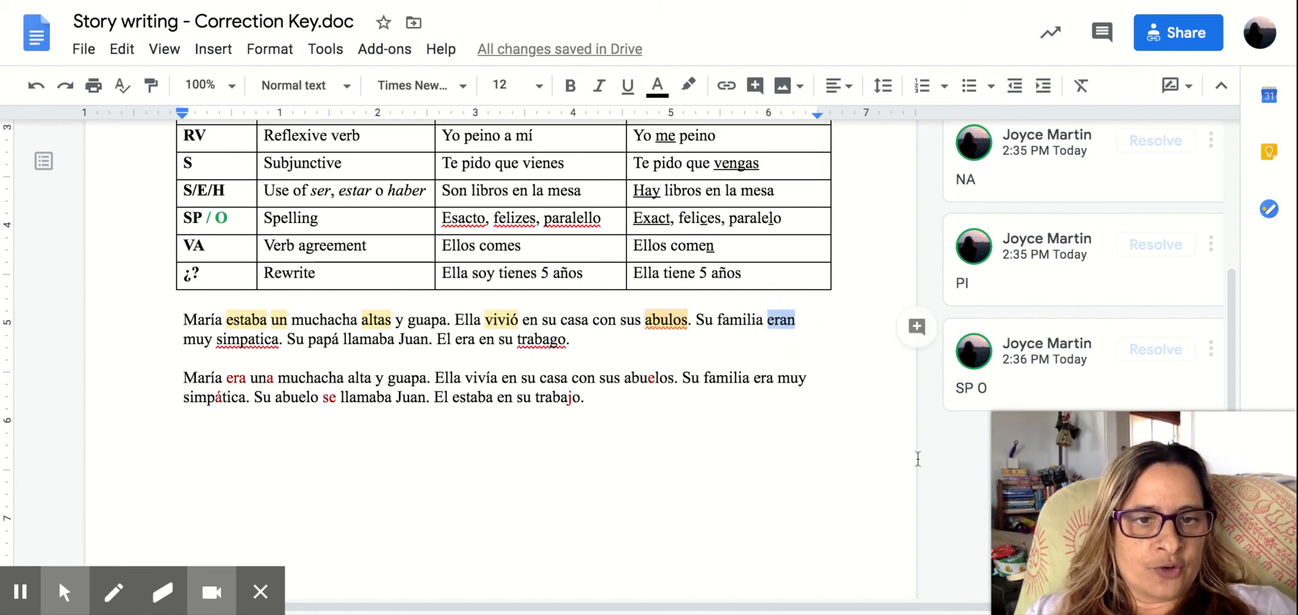
left_click(917, 327)
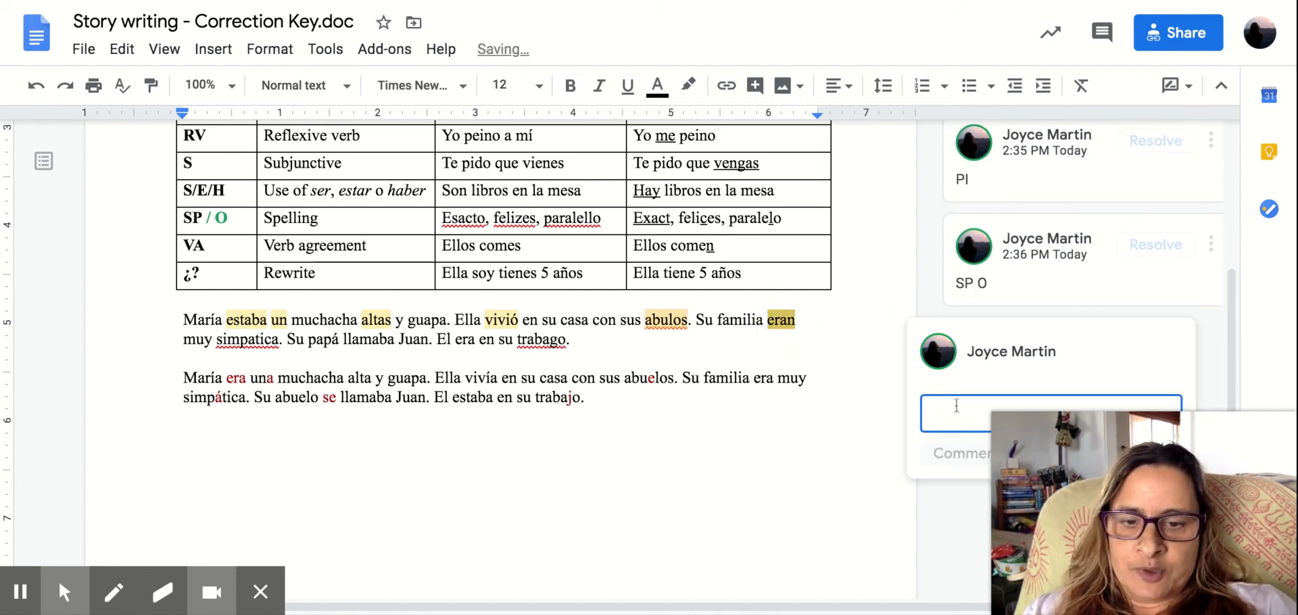
type("VA")
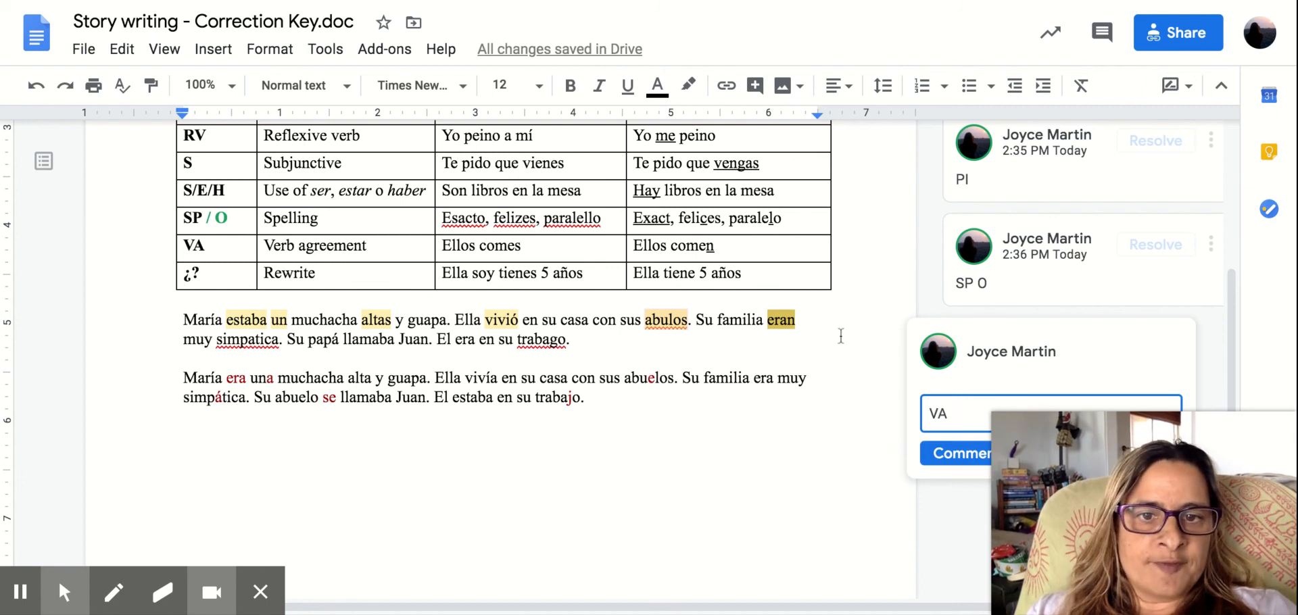
left_click(936, 452)
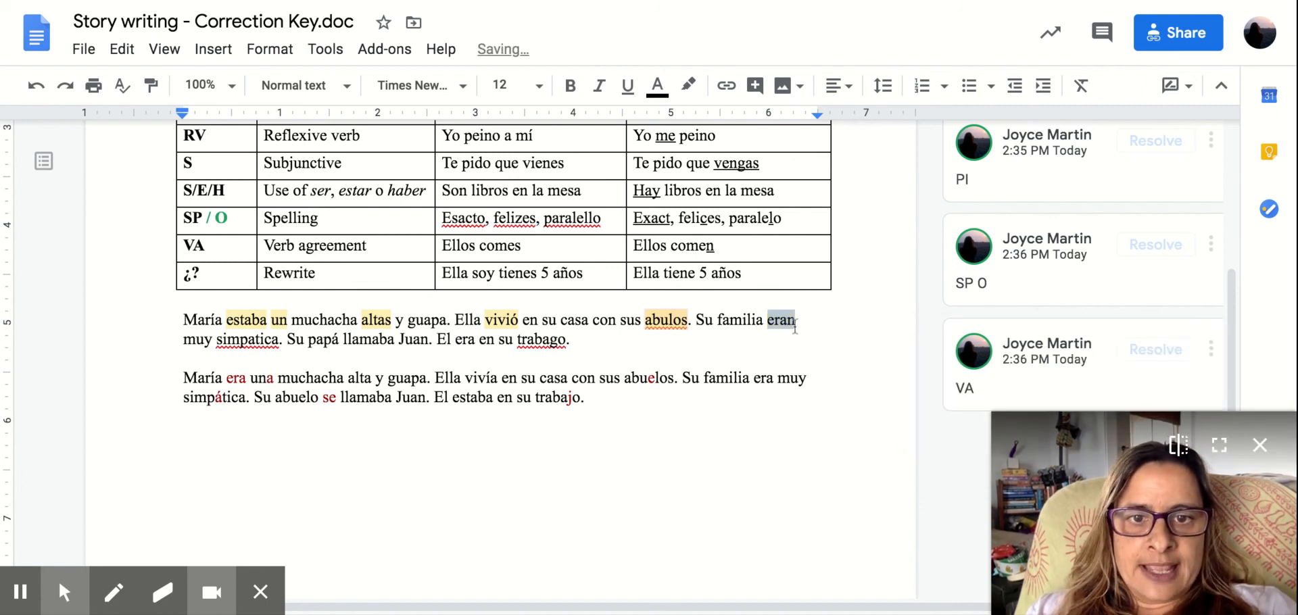
left_click(766, 382)
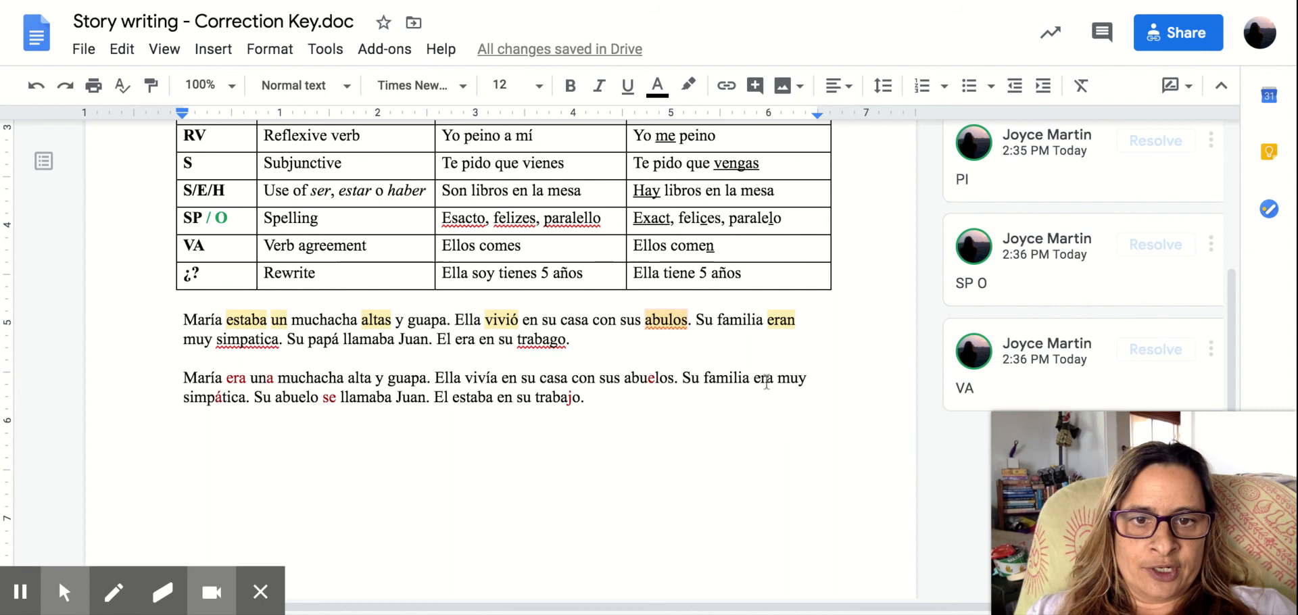
Attach the comment "A" to the unaccented word "simpatica" in the first sample paragraph.
left_click(246, 338)
double_click(247, 338)
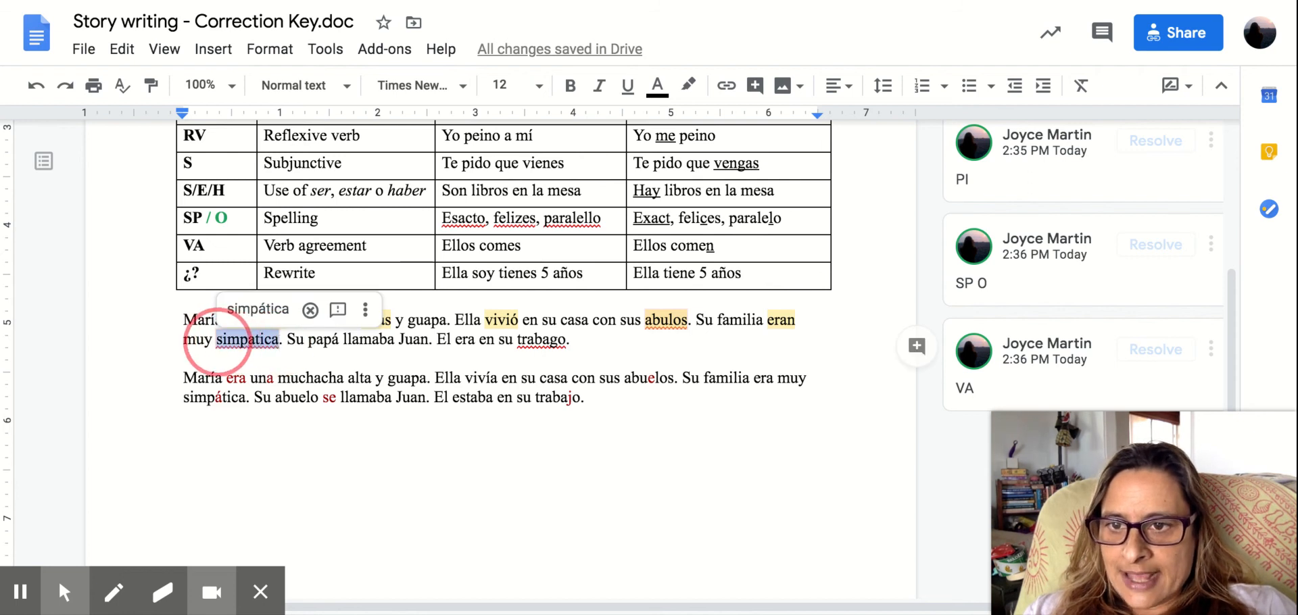
left_click(913, 349)
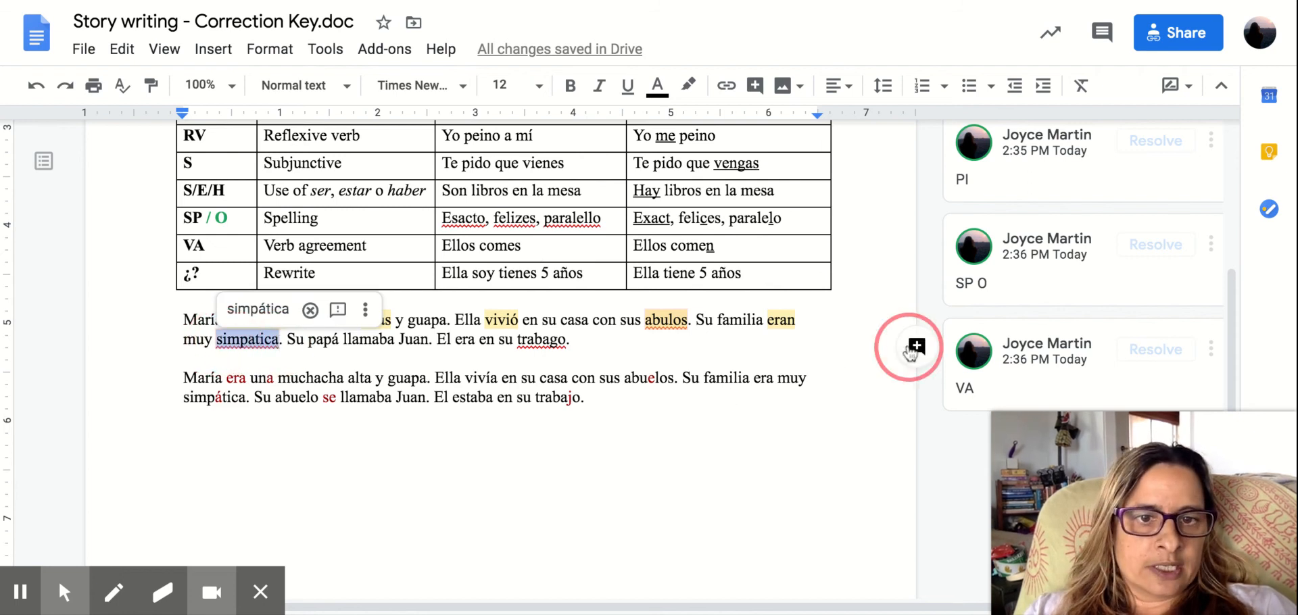
type("A")
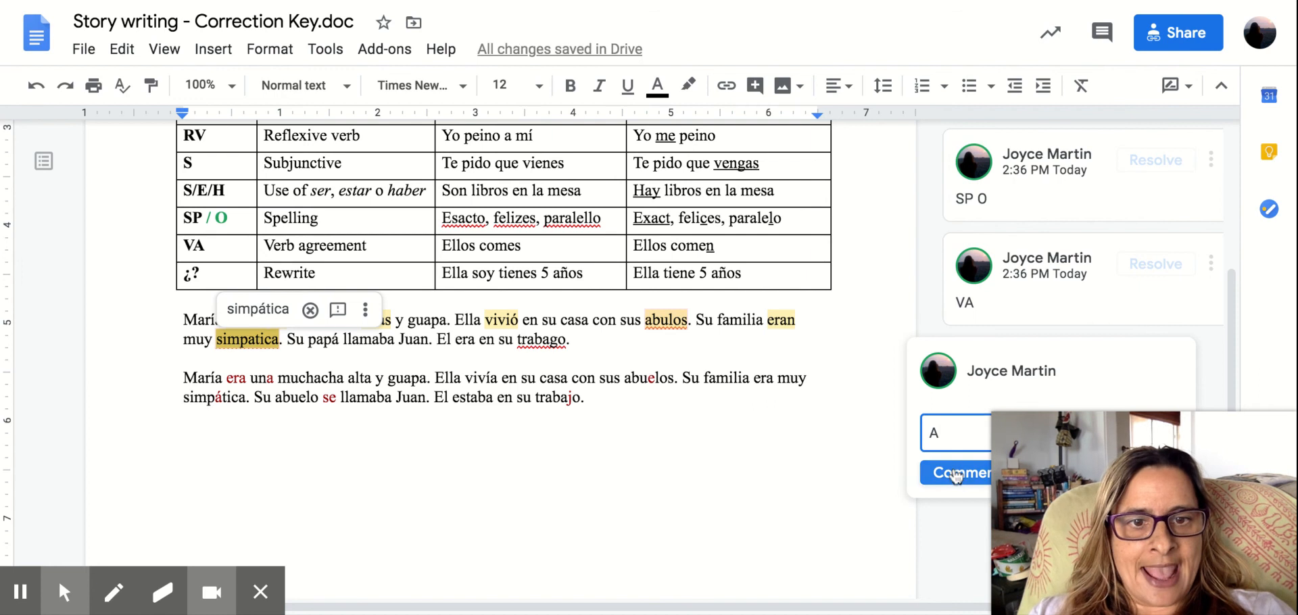
left_click(957, 475)
left_click(216, 497)
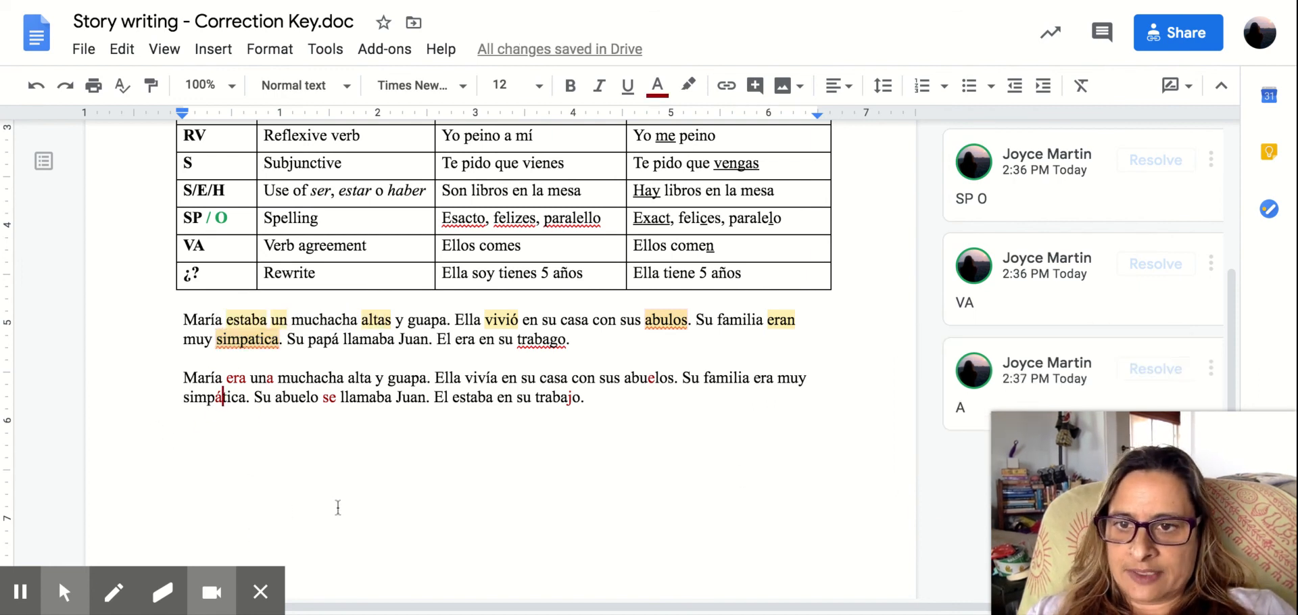
Attach the comment "RV" to the verb "llamaba" in the first sample paragraph.
left_click(358, 340)
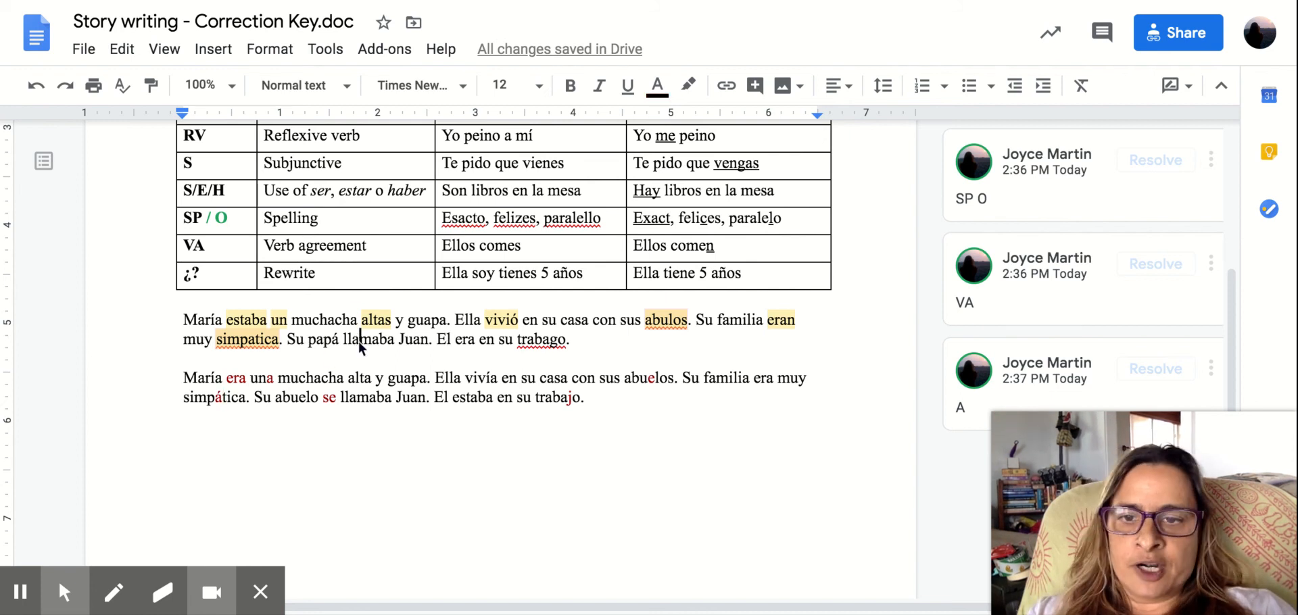
left_click_drag(344, 340, 396, 342)
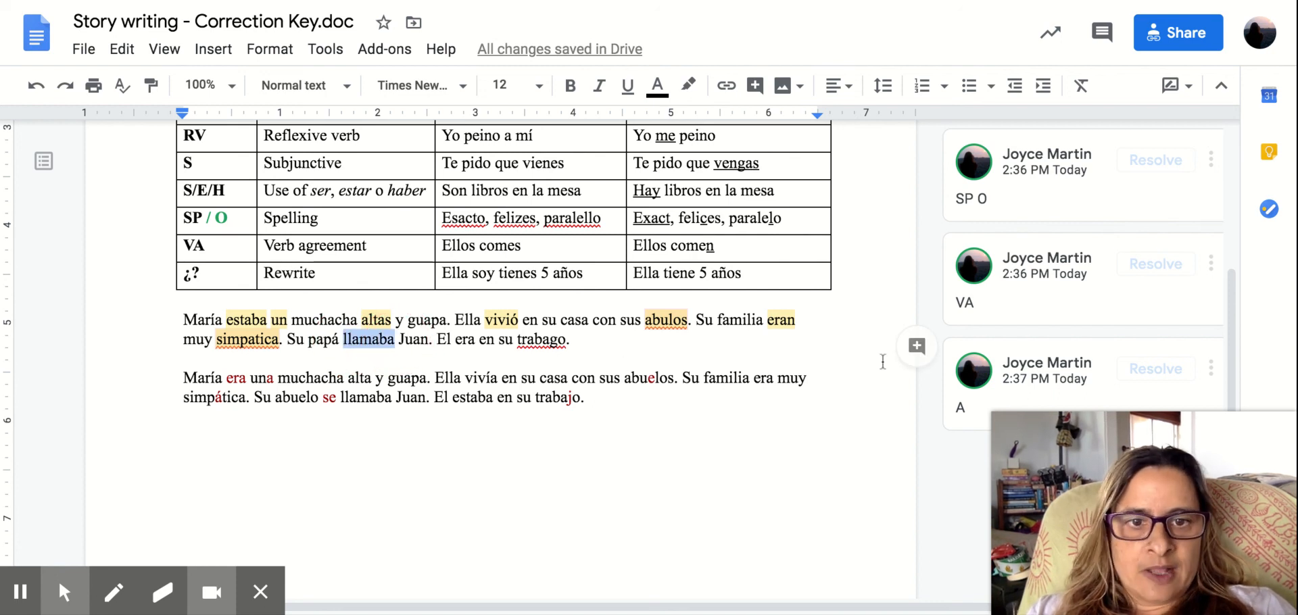
left_click(919, 346)
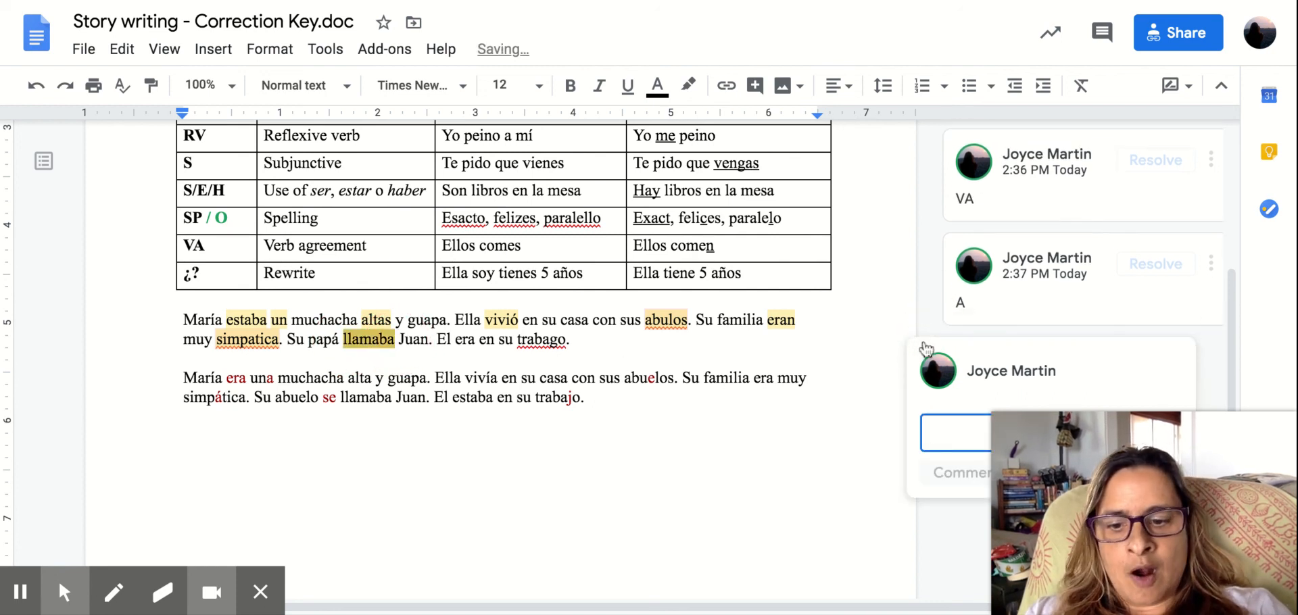
type("RV")
left_click(953, 473)
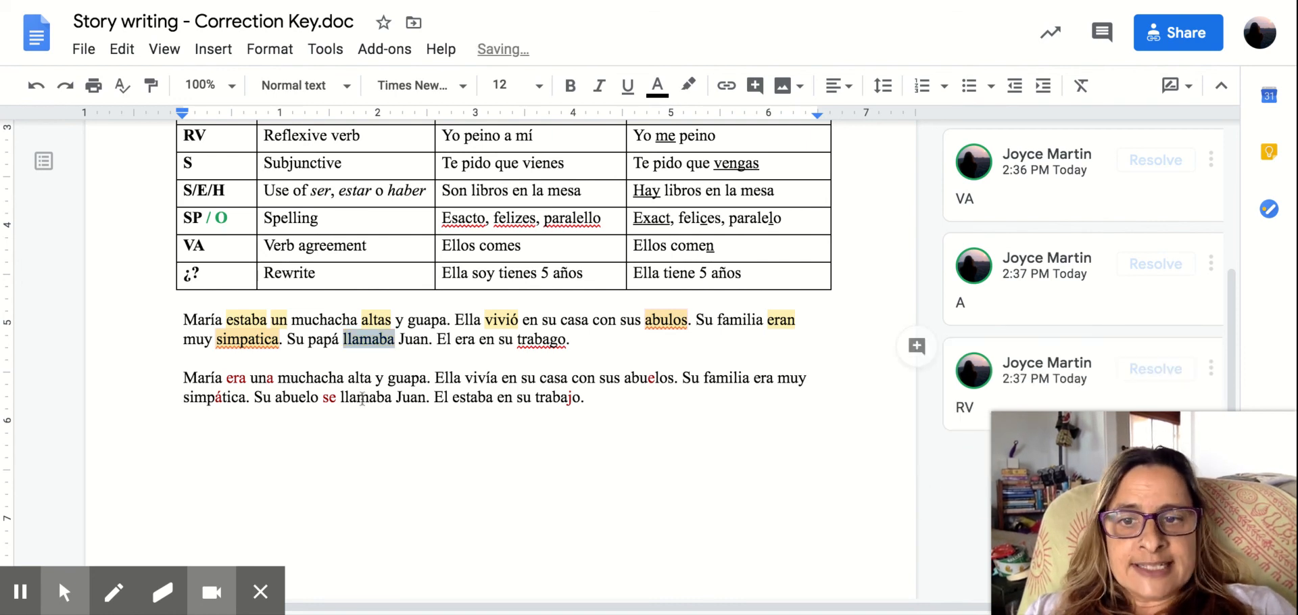
left_click(331, 397)
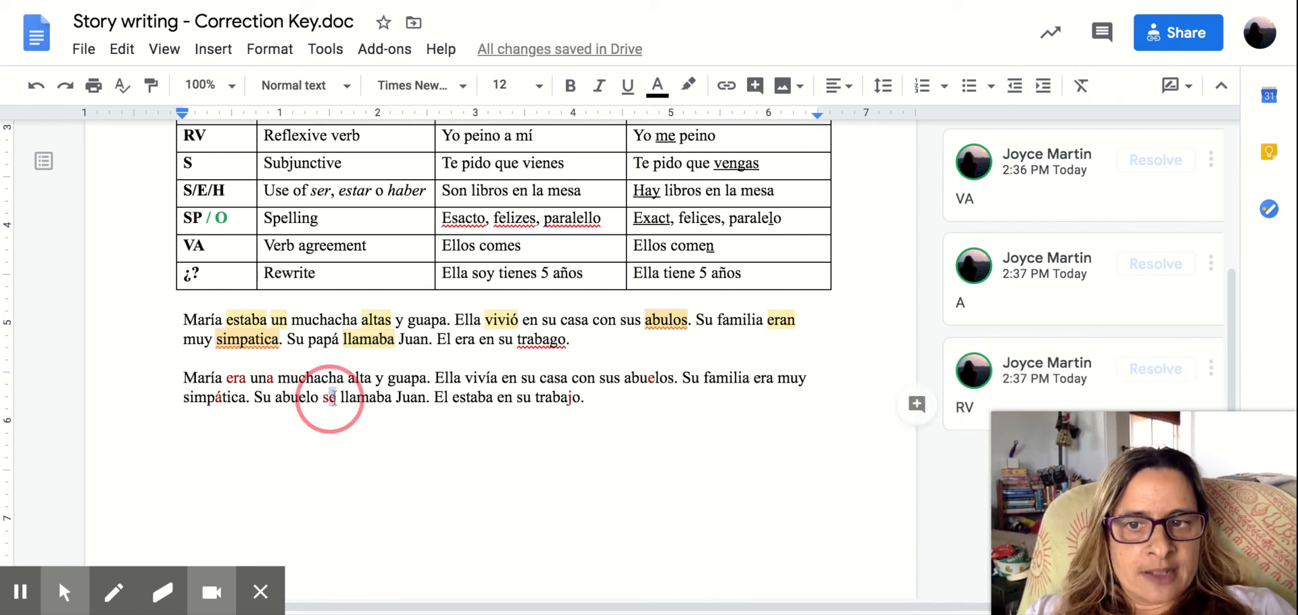
left_click(530, 485)
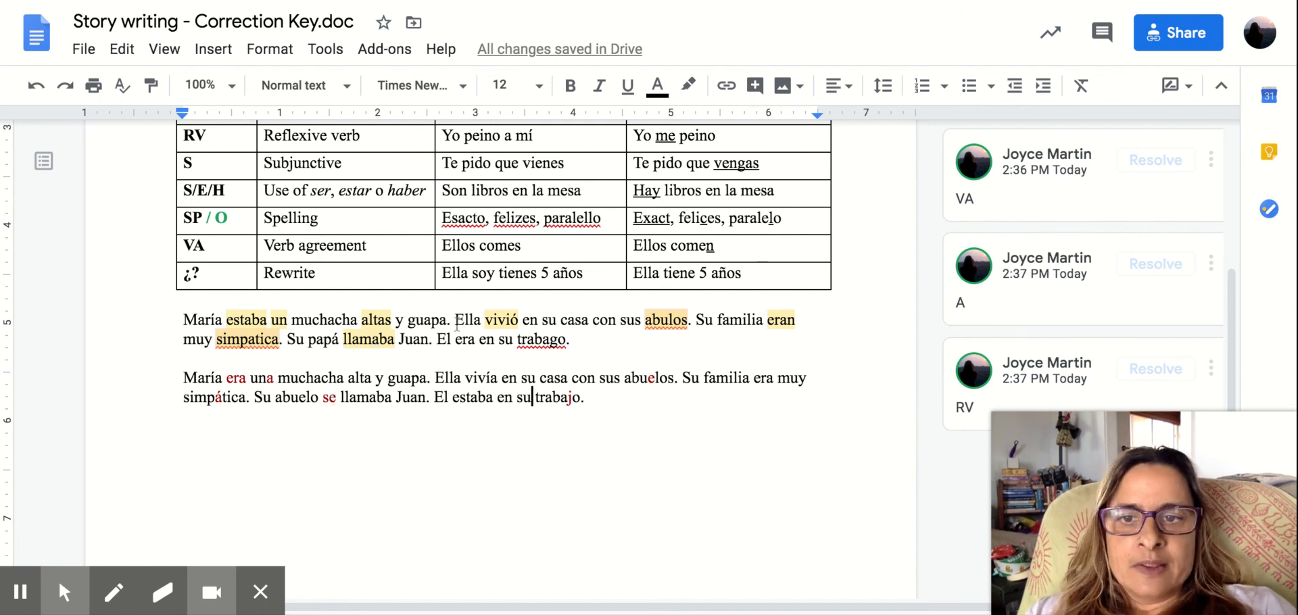
Attach the comment "A" to the word "El" that begins the last sentence of the first sample paragraph.
left_click(447, 338)
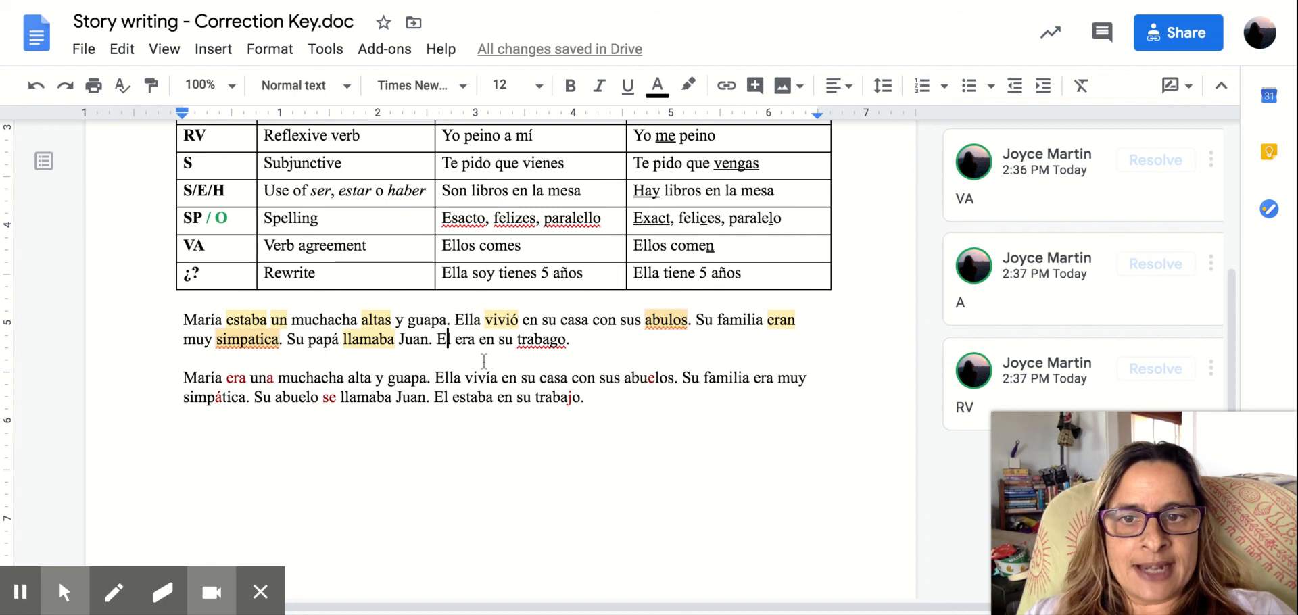
left_click(444, 398)
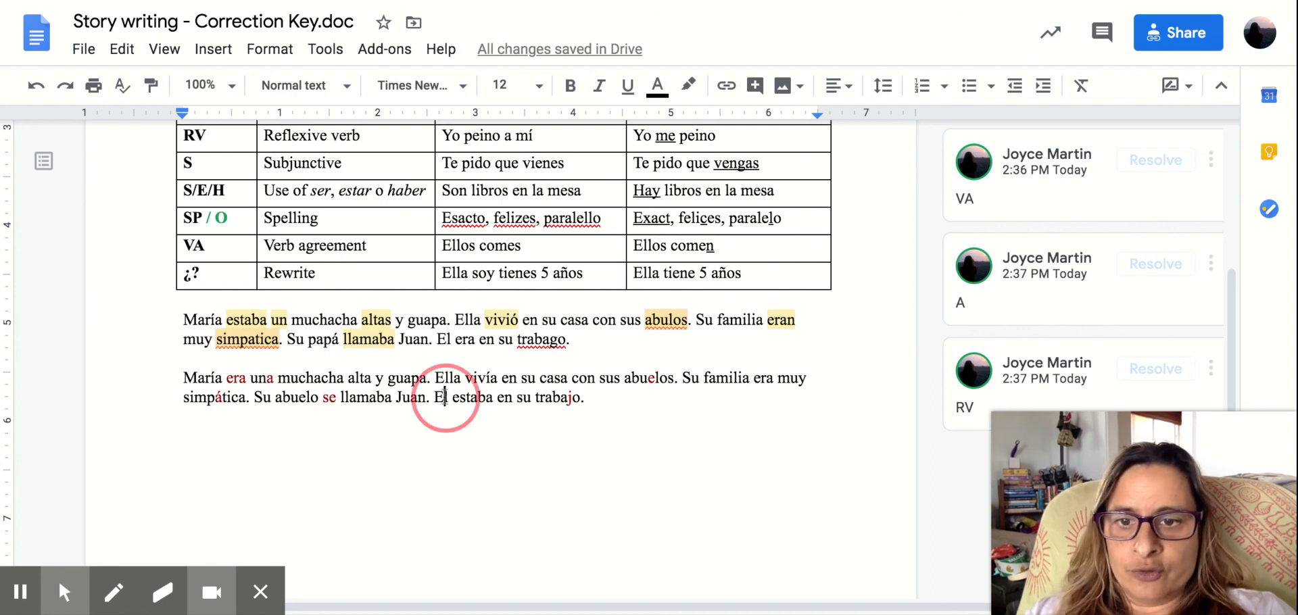
double_click(447, 340)
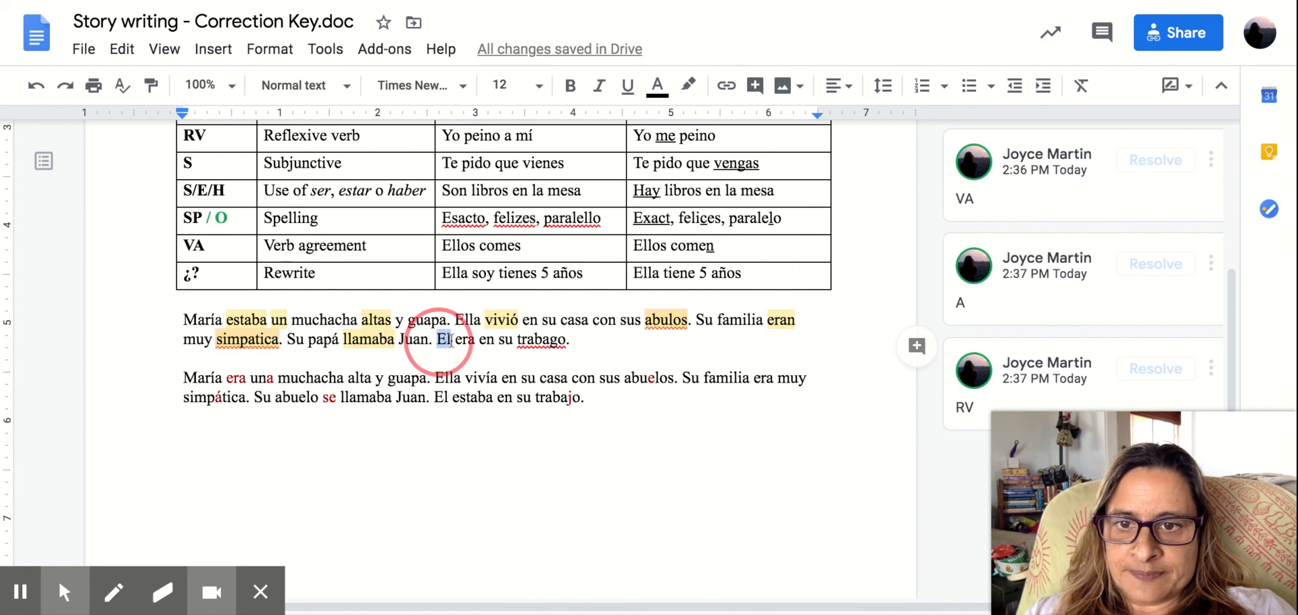
left_click(917, 346)
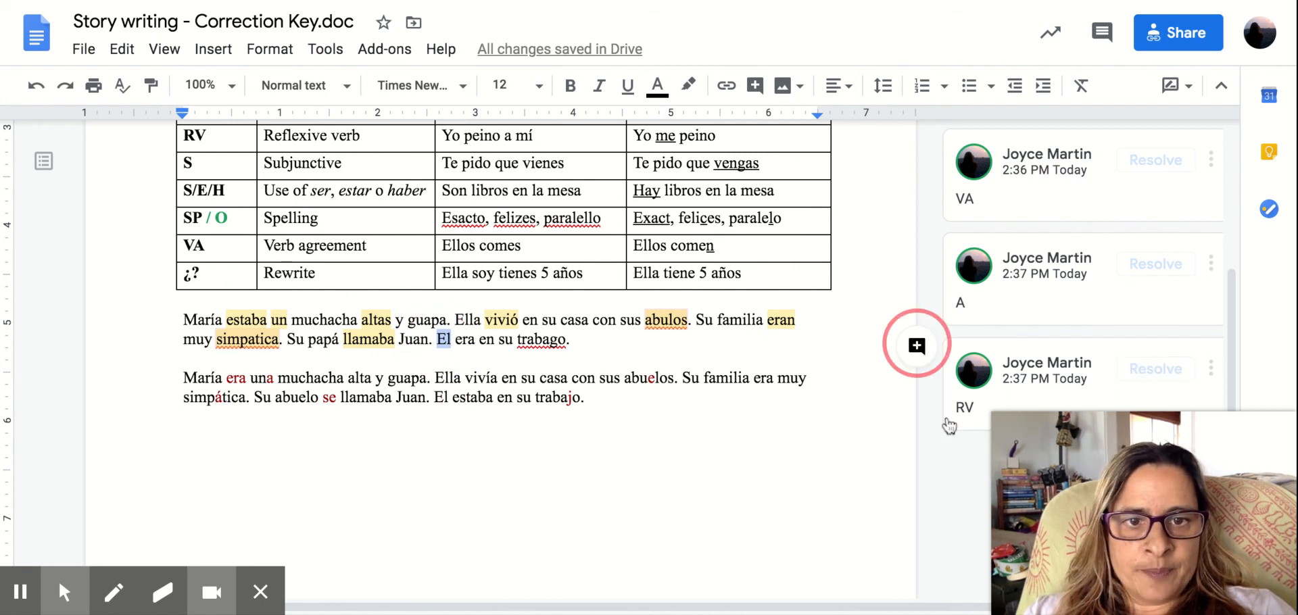
type("A")
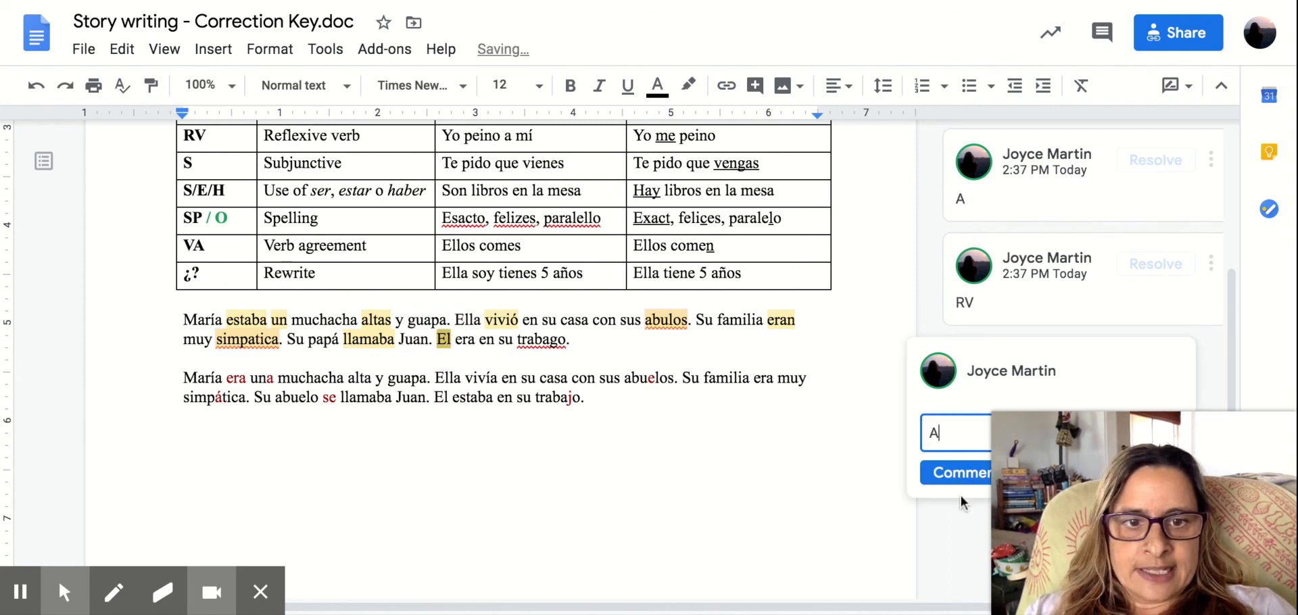
left_click(950, 472)
Suggest replacing the "E" of "El" with "É" in the last sentence of the second sample paragraph.
left_click(445, 399)
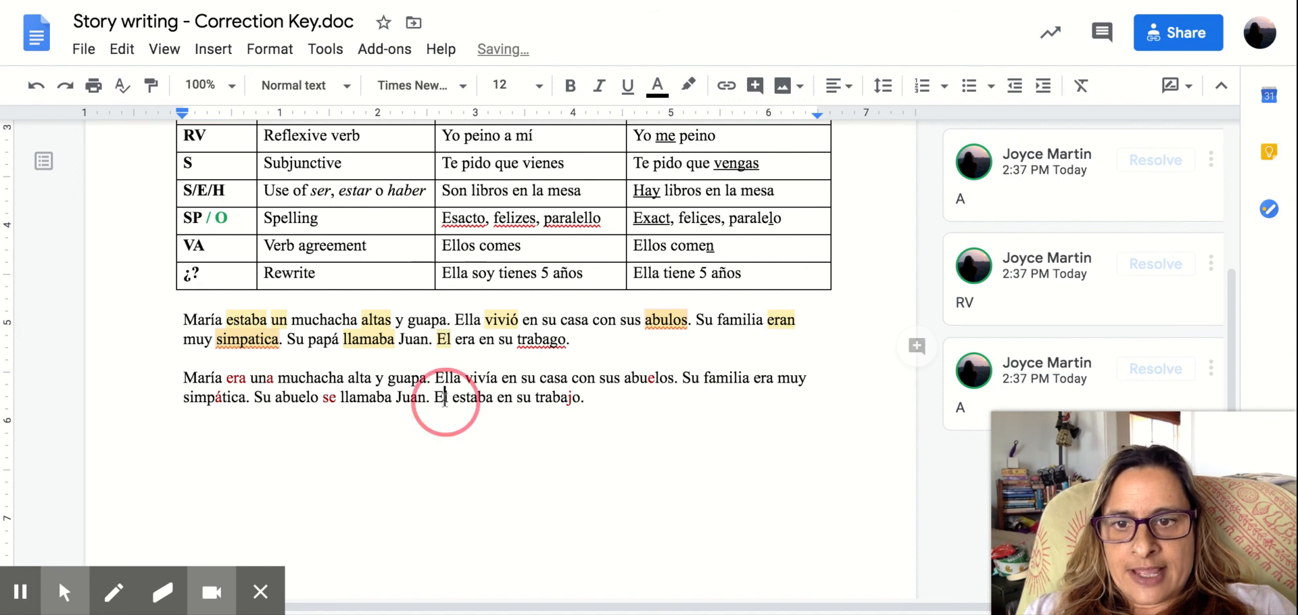
key("BackSpace")
type("´E")
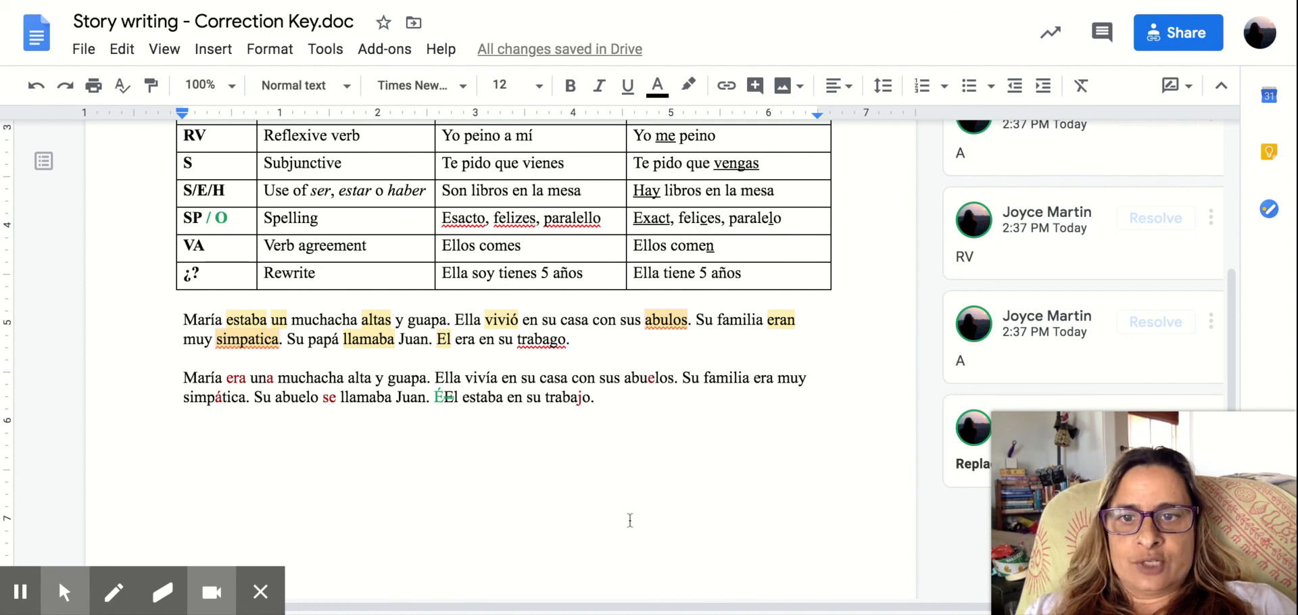
Attach the comment "SEH" to the verb "era" in the last sentence of the first sample paragraph.
double_click(466, 338)
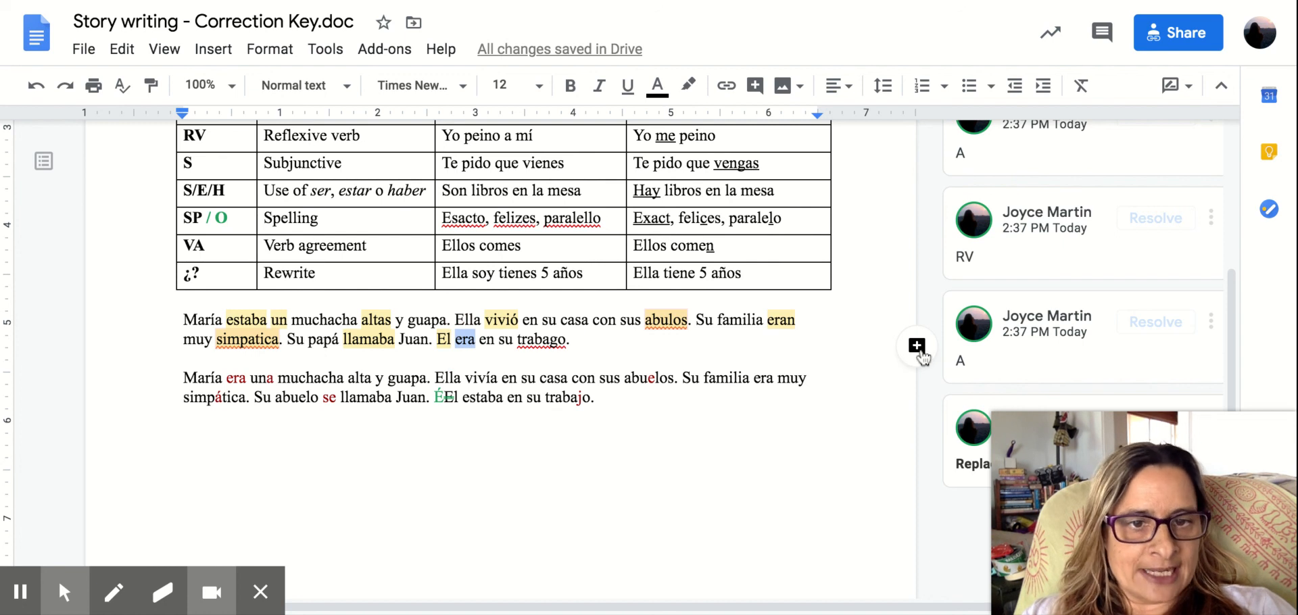
left_click(917, 346)
type("SEH")
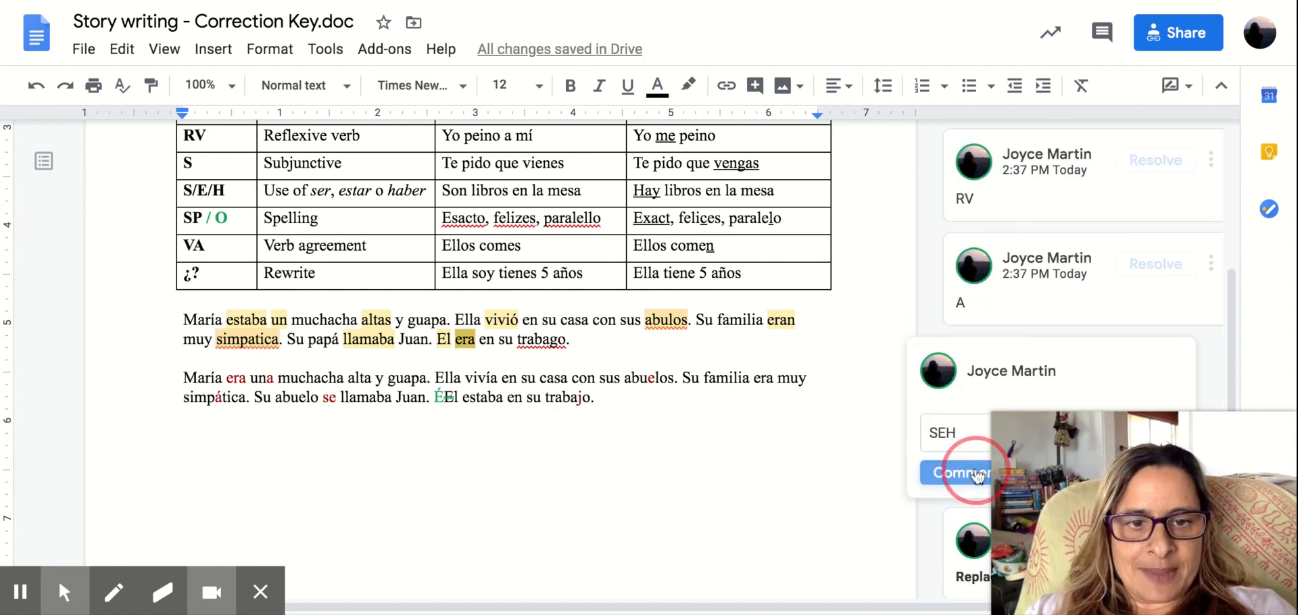
left_click(955, 472)
left_click(488, 398)
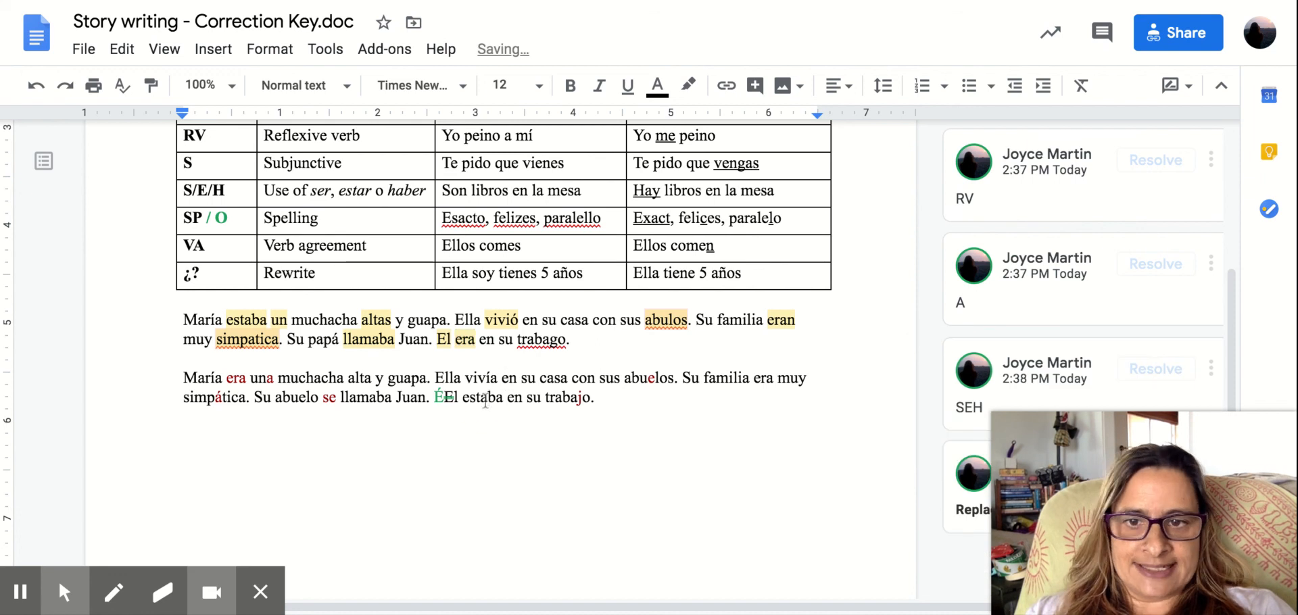
Attach the comment "SP O" to the misspelled word "trabago" that ends the first sample paragraph.
left_click(557, 340)
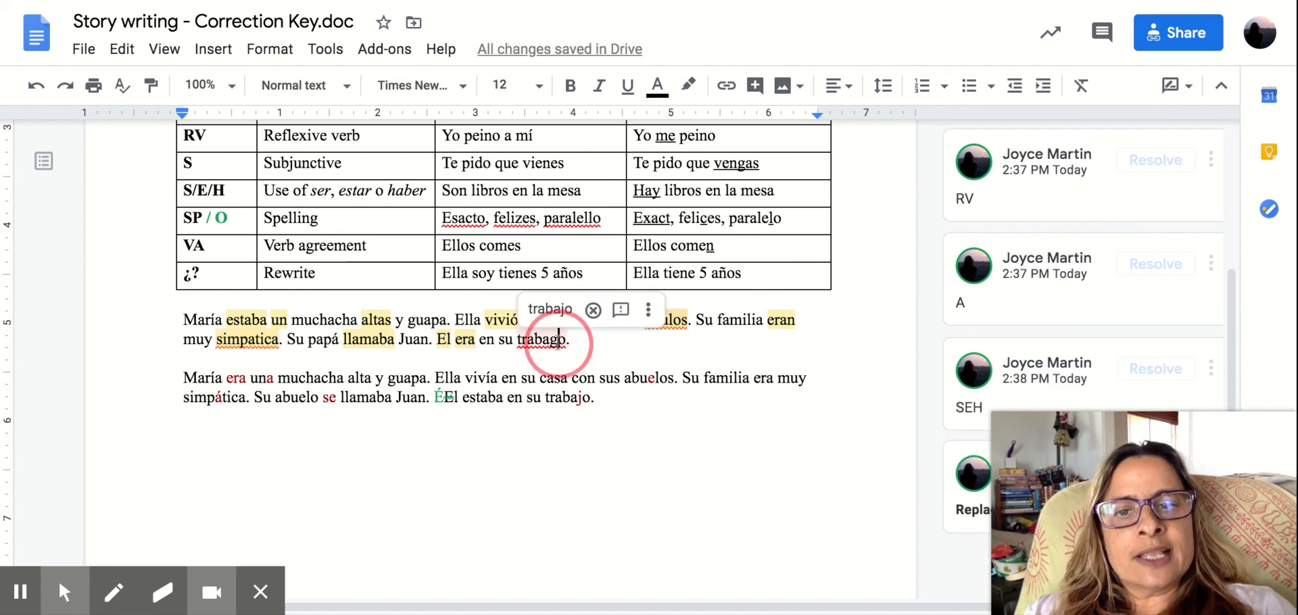
left_click_drag(575, 342, 515, 340)
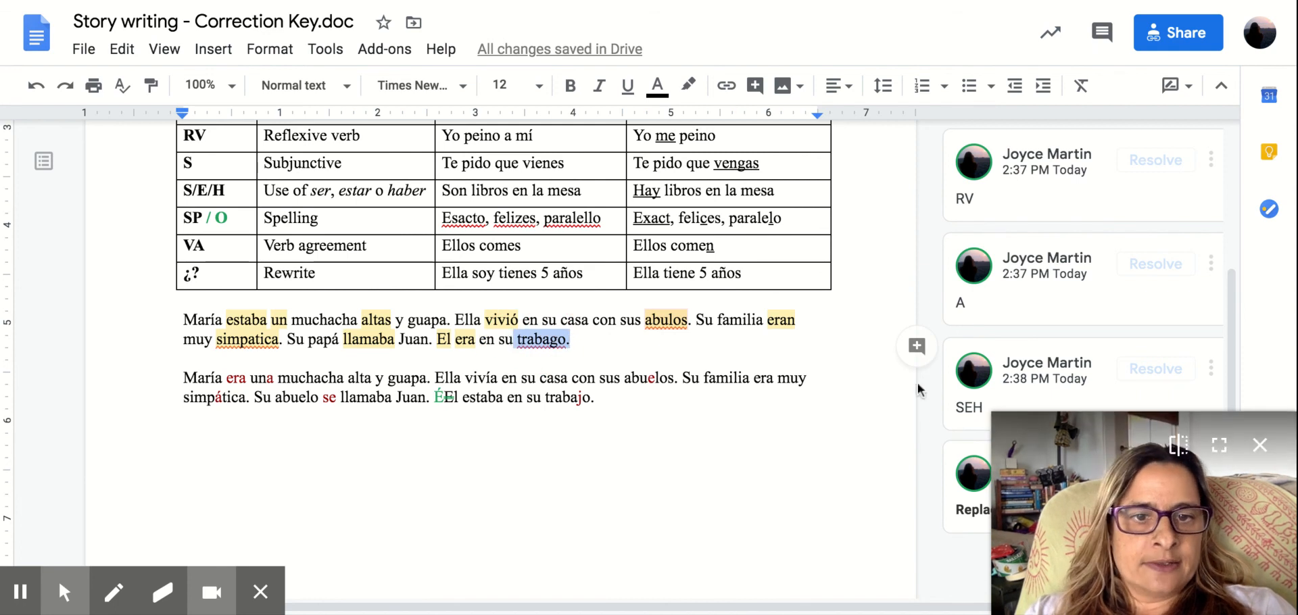
left_click(914, 345)
type("SP")
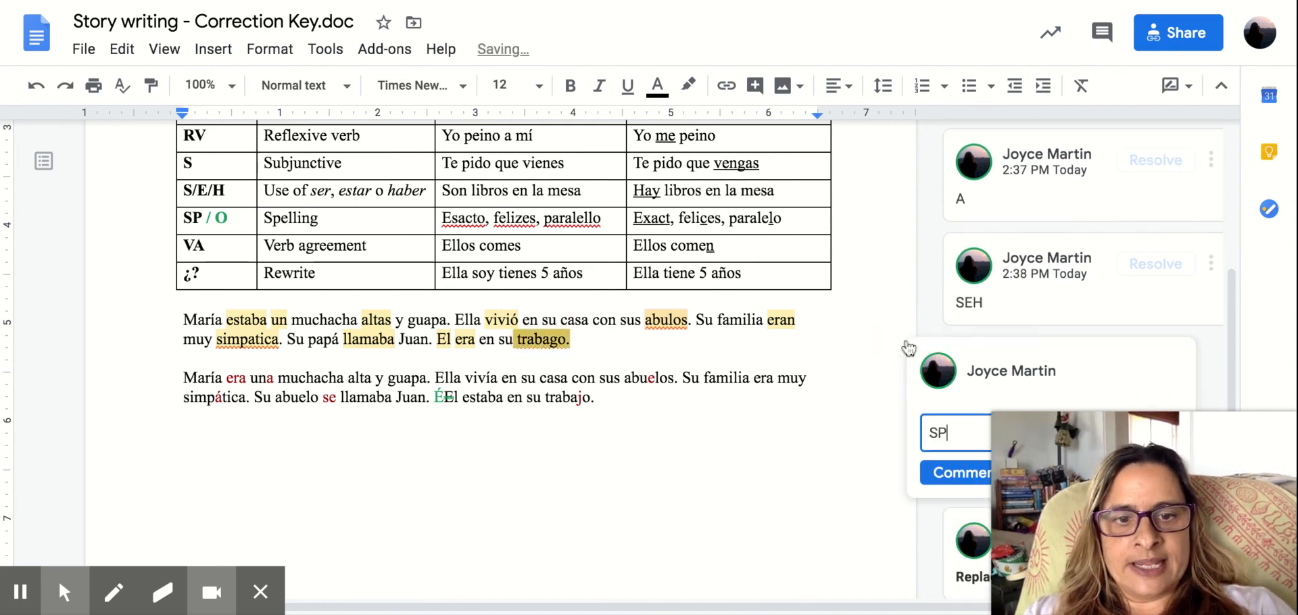
type(" oO")
left_click(947, 473)
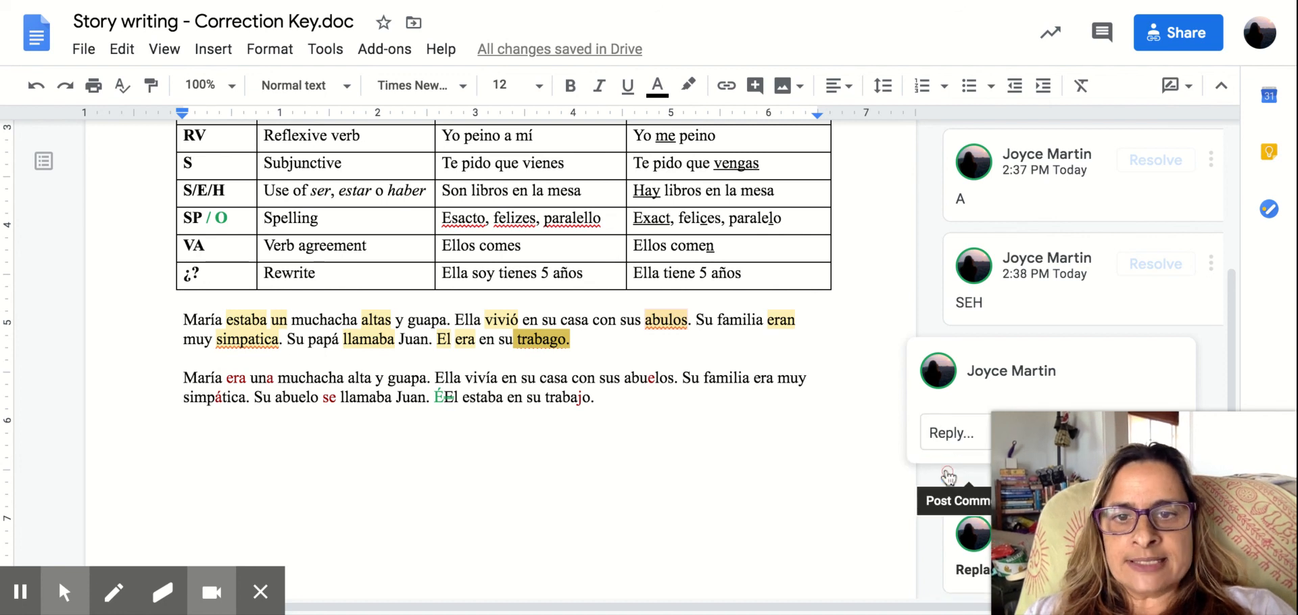
left_click(572, 399)
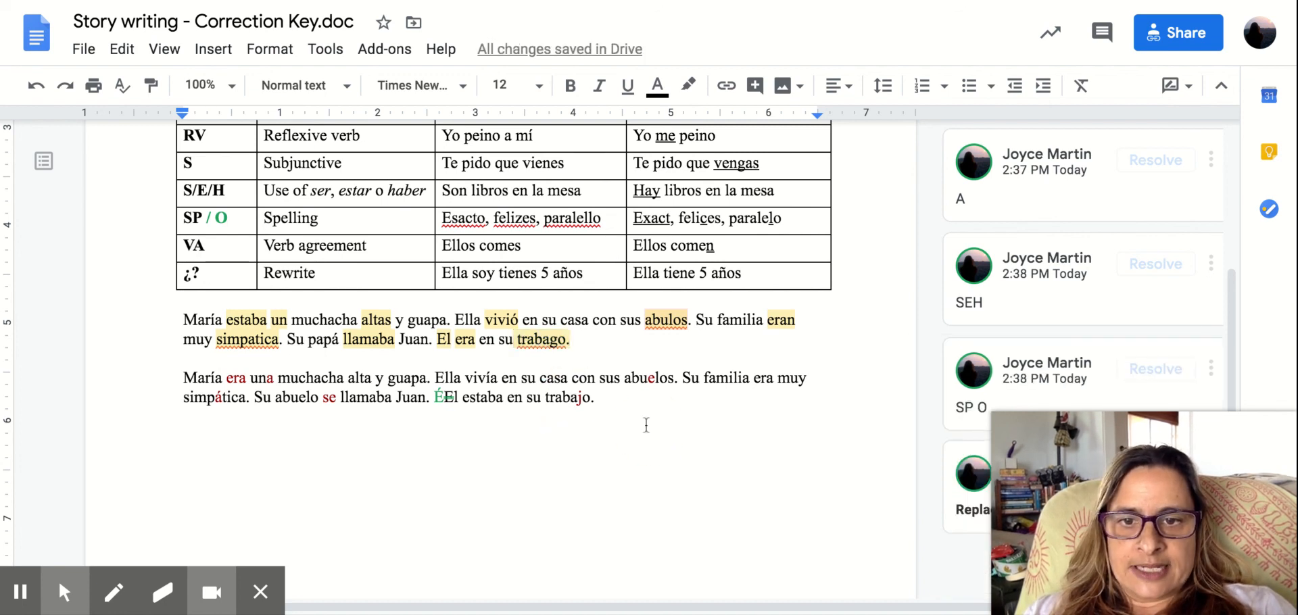
left_click(590, 339)
left_click_drag(589, 339, 151, 319)
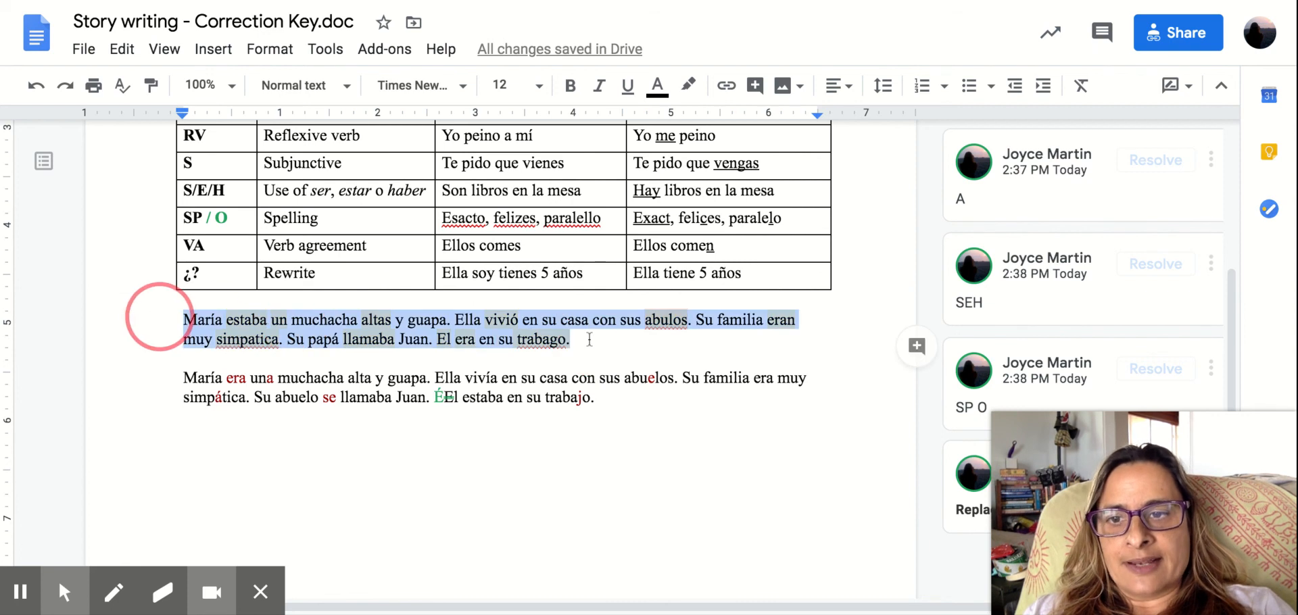
left_click(706, 551)
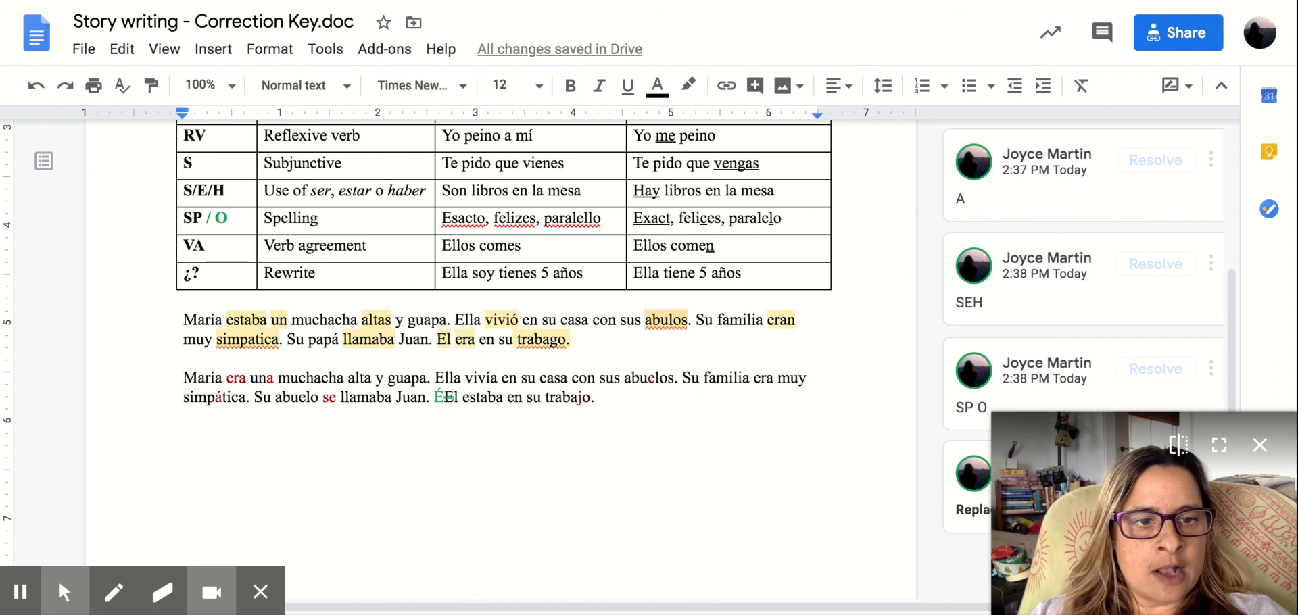
left_click(1261, 447)
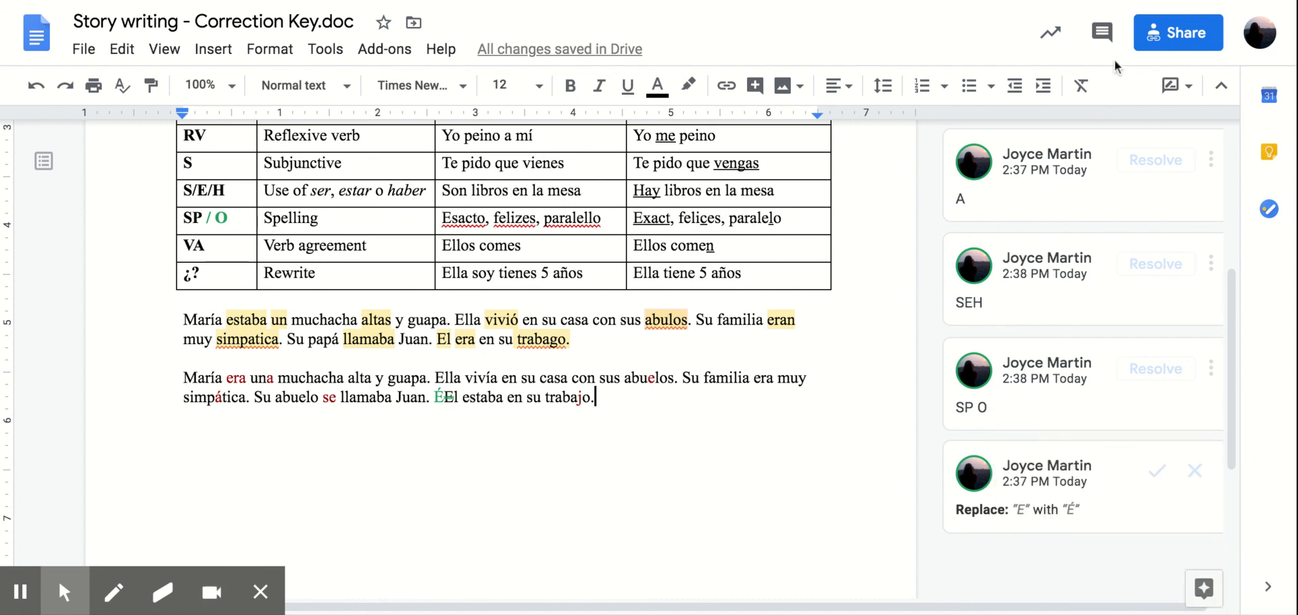